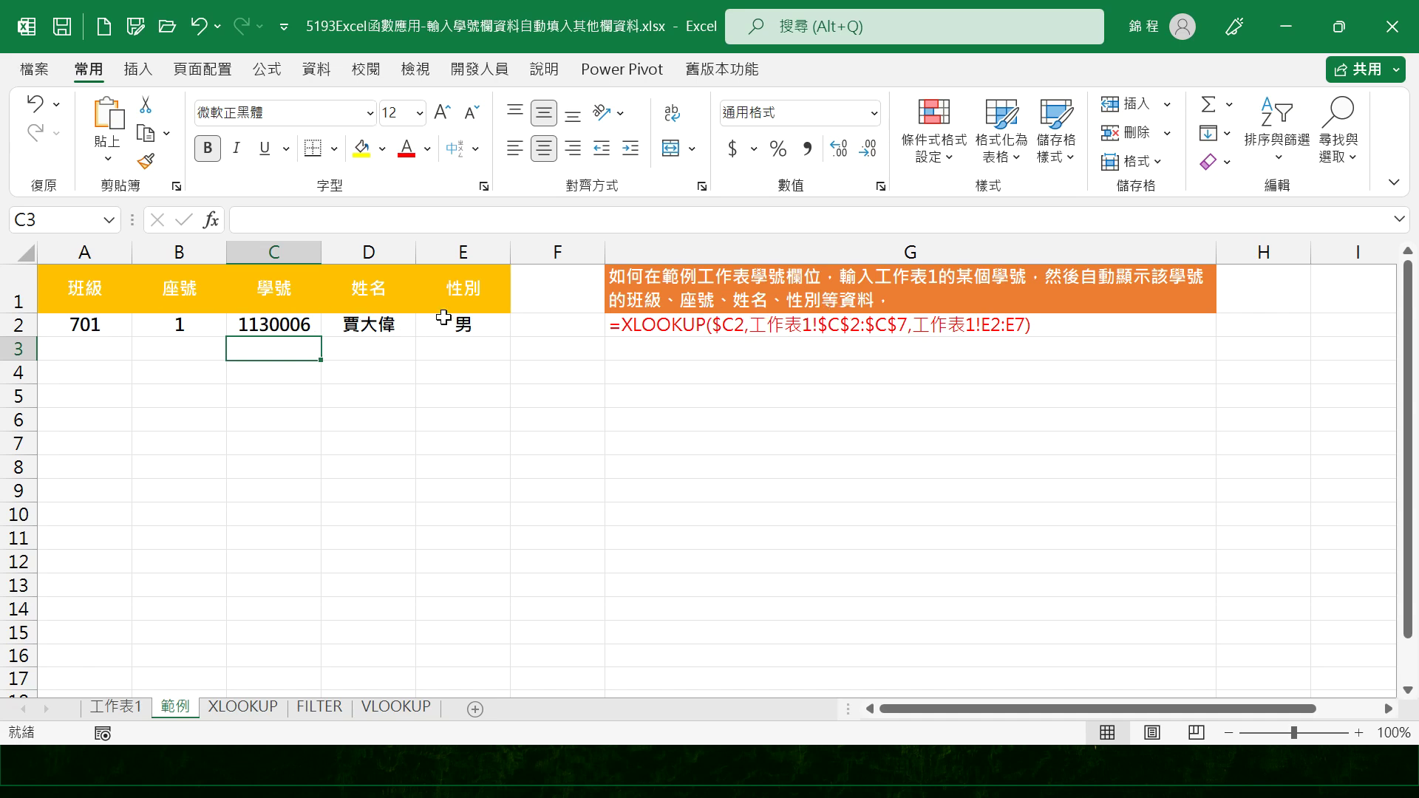
Step: Enter another student's number in cell C3 under the 學號 heading
type("113")
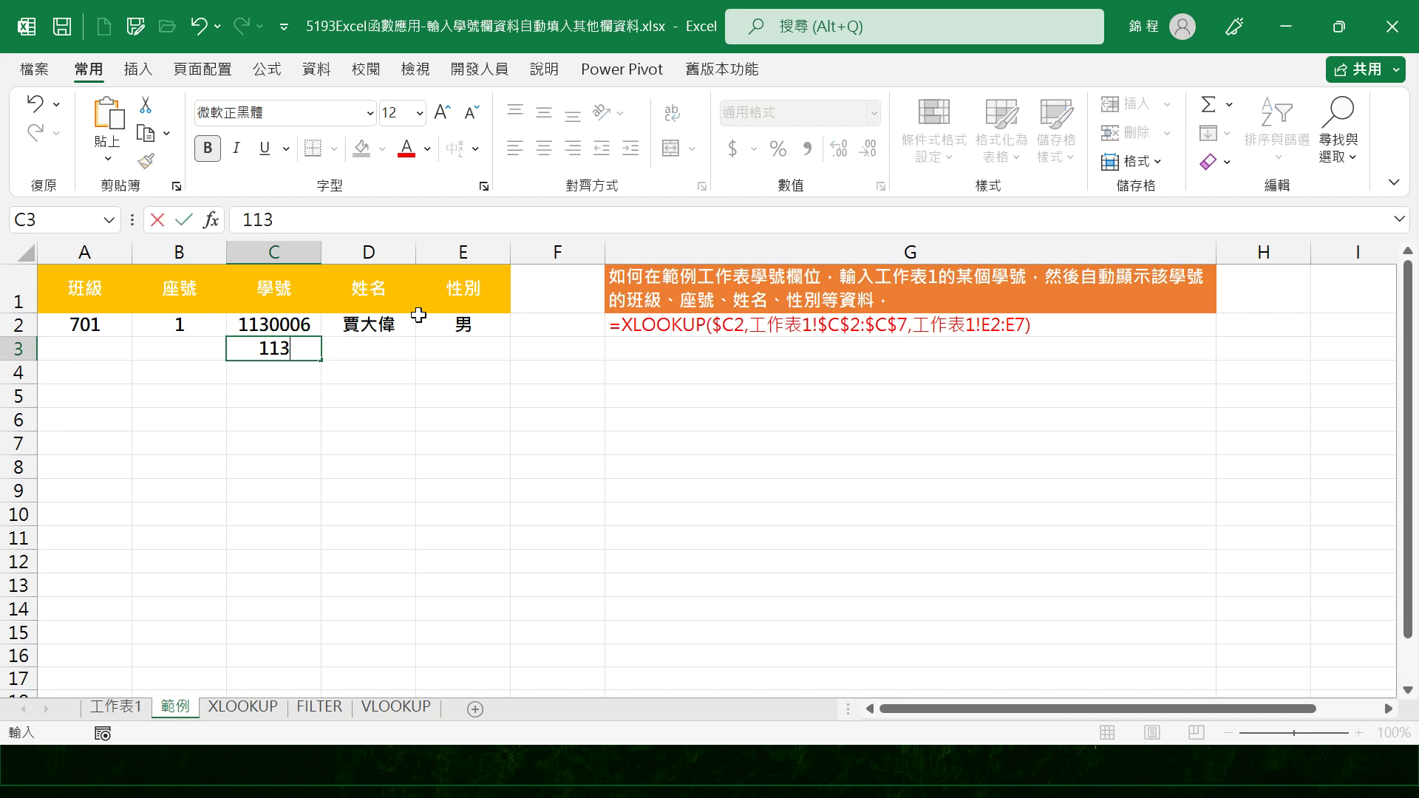
type("0009")
key("Return")
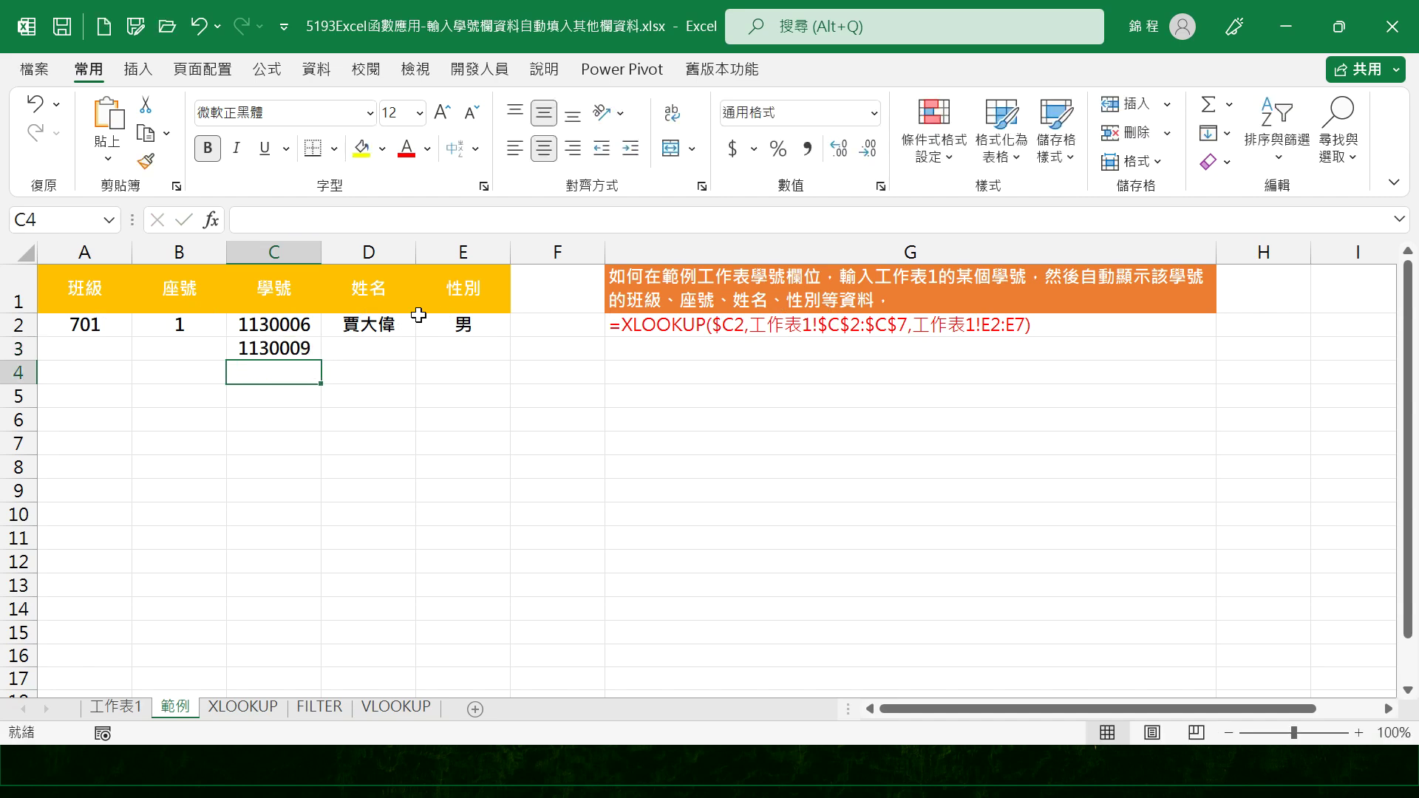
left_click(101, 343)
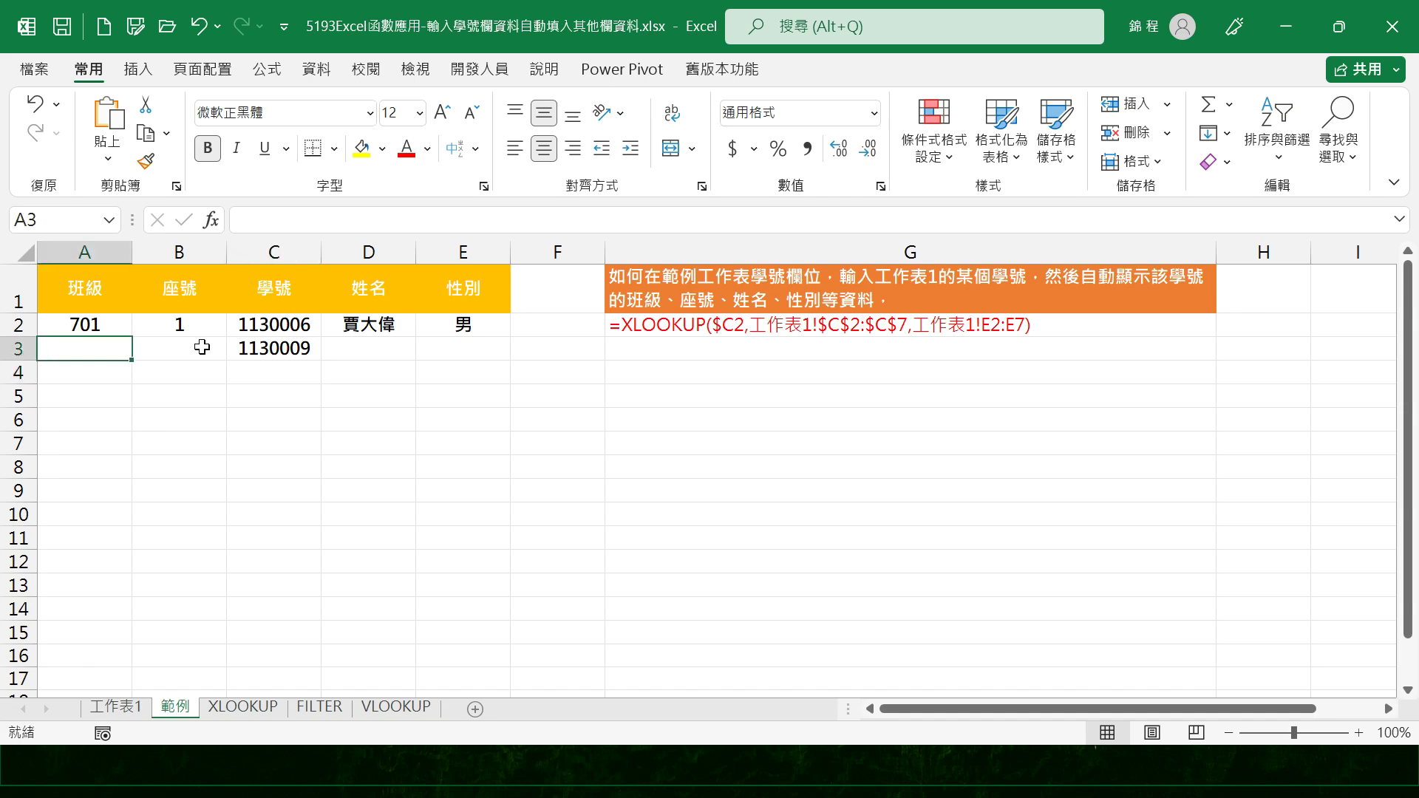
left_click(198, 347)
left_click(366, 353)
left_click(477, 335)
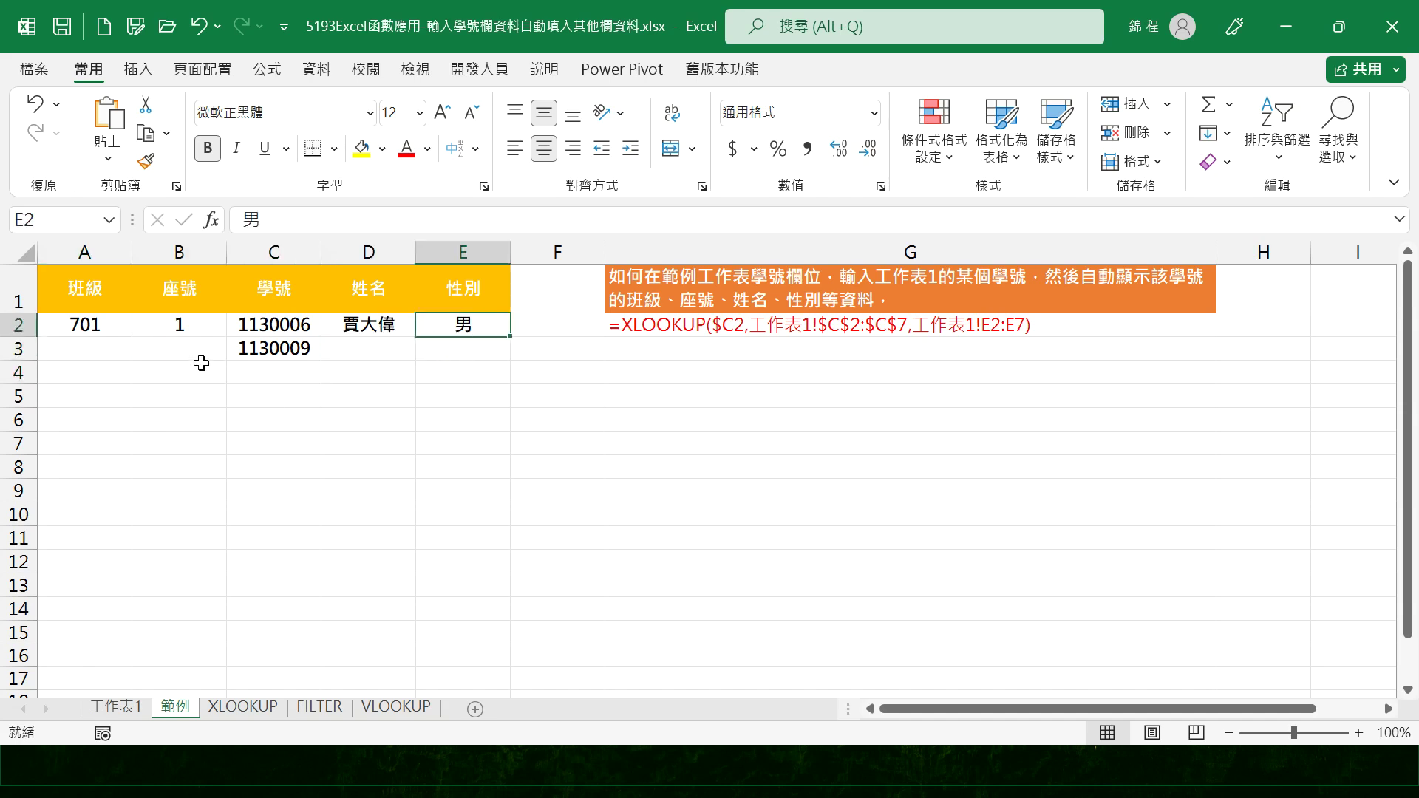
Step: Start an XLOOKUP formula in A3 with $C3 as the lookup value, locking only its column
left_click(79, 348)
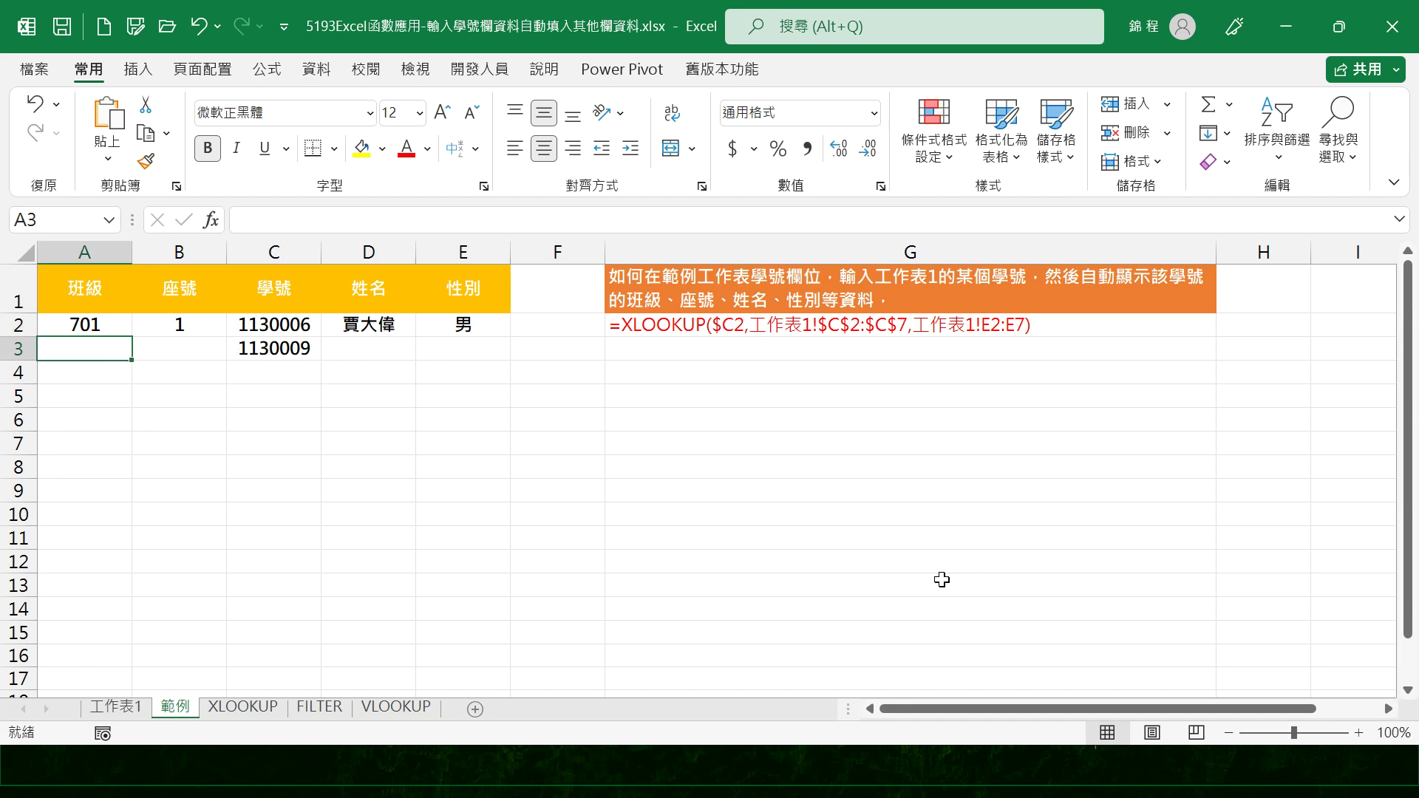
type("=XL")
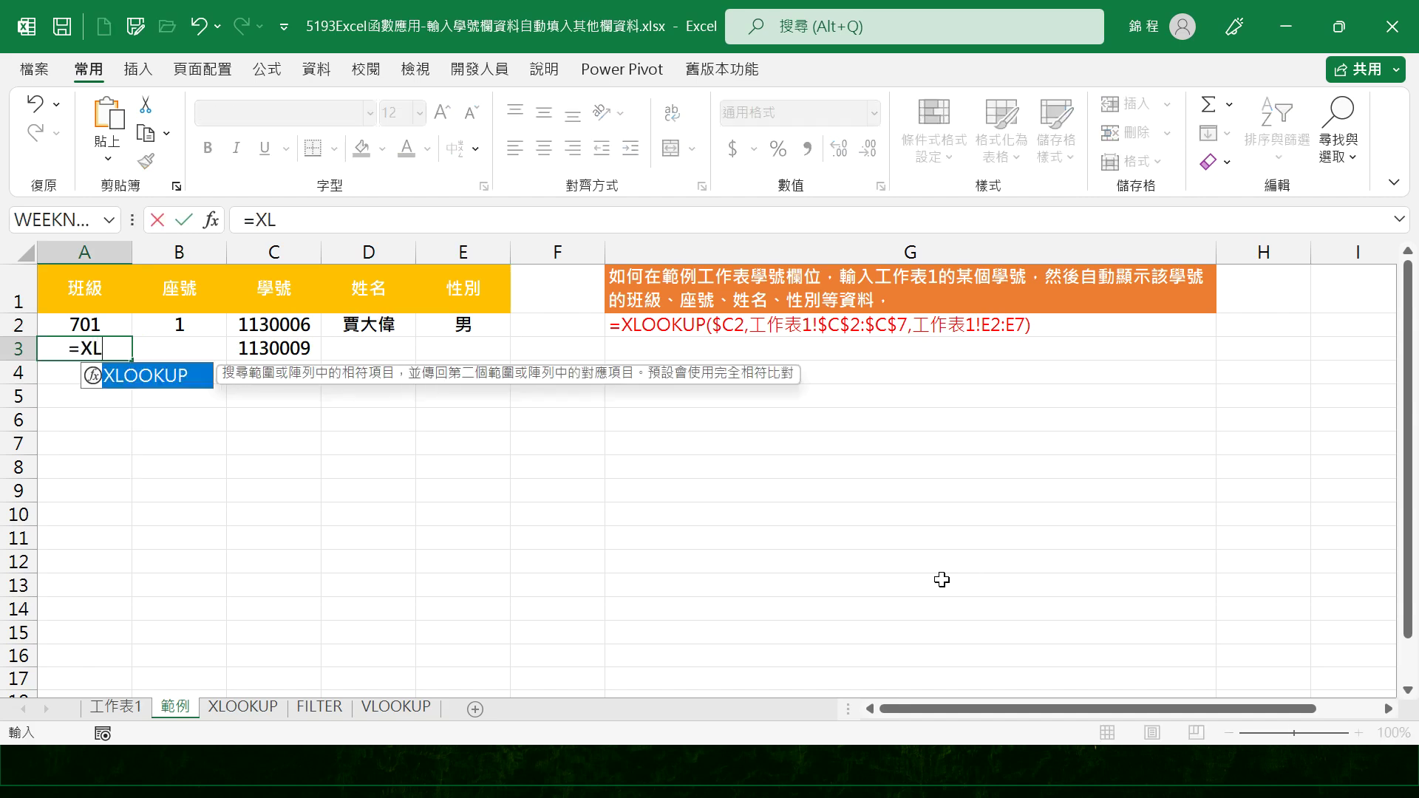
type("OOKUP(")
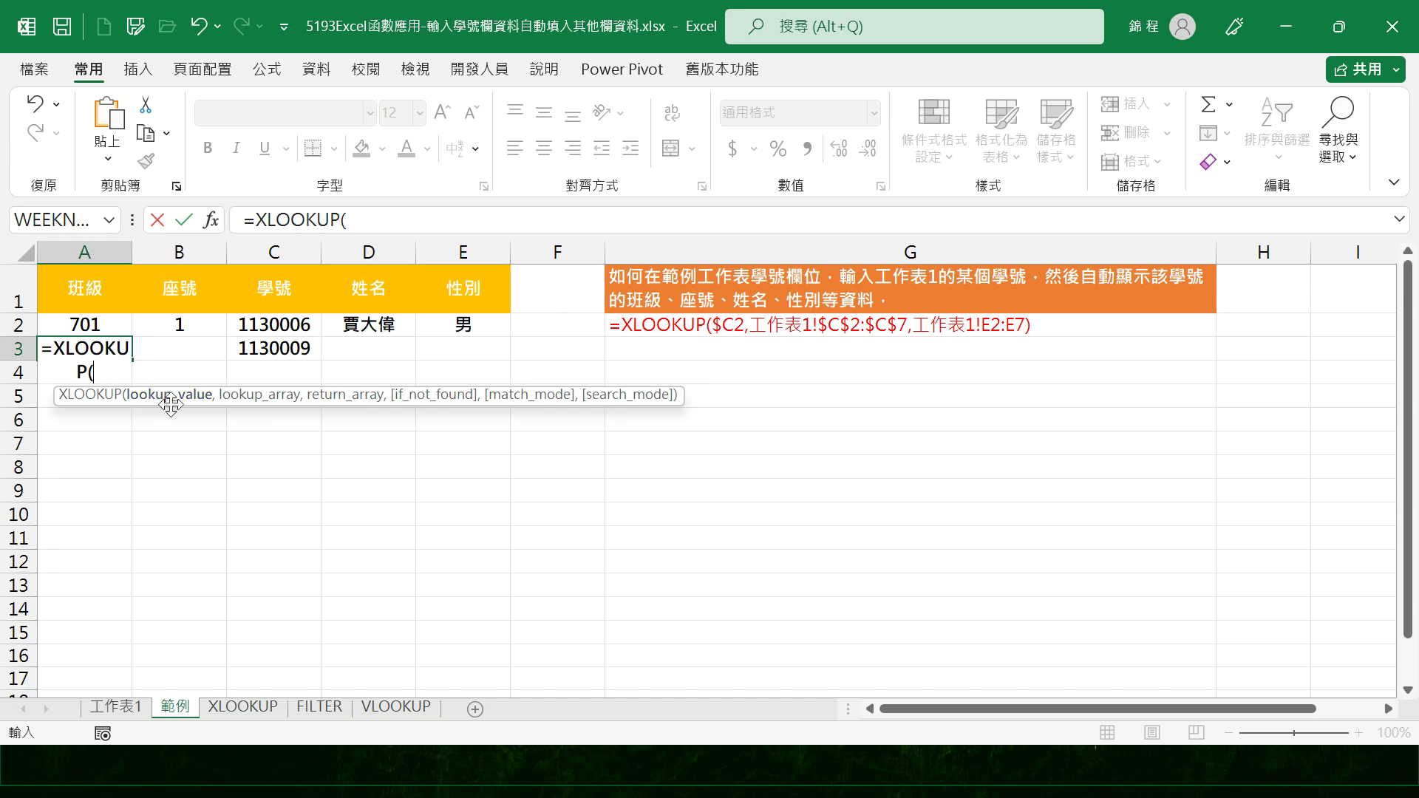
left_click(270, 349)
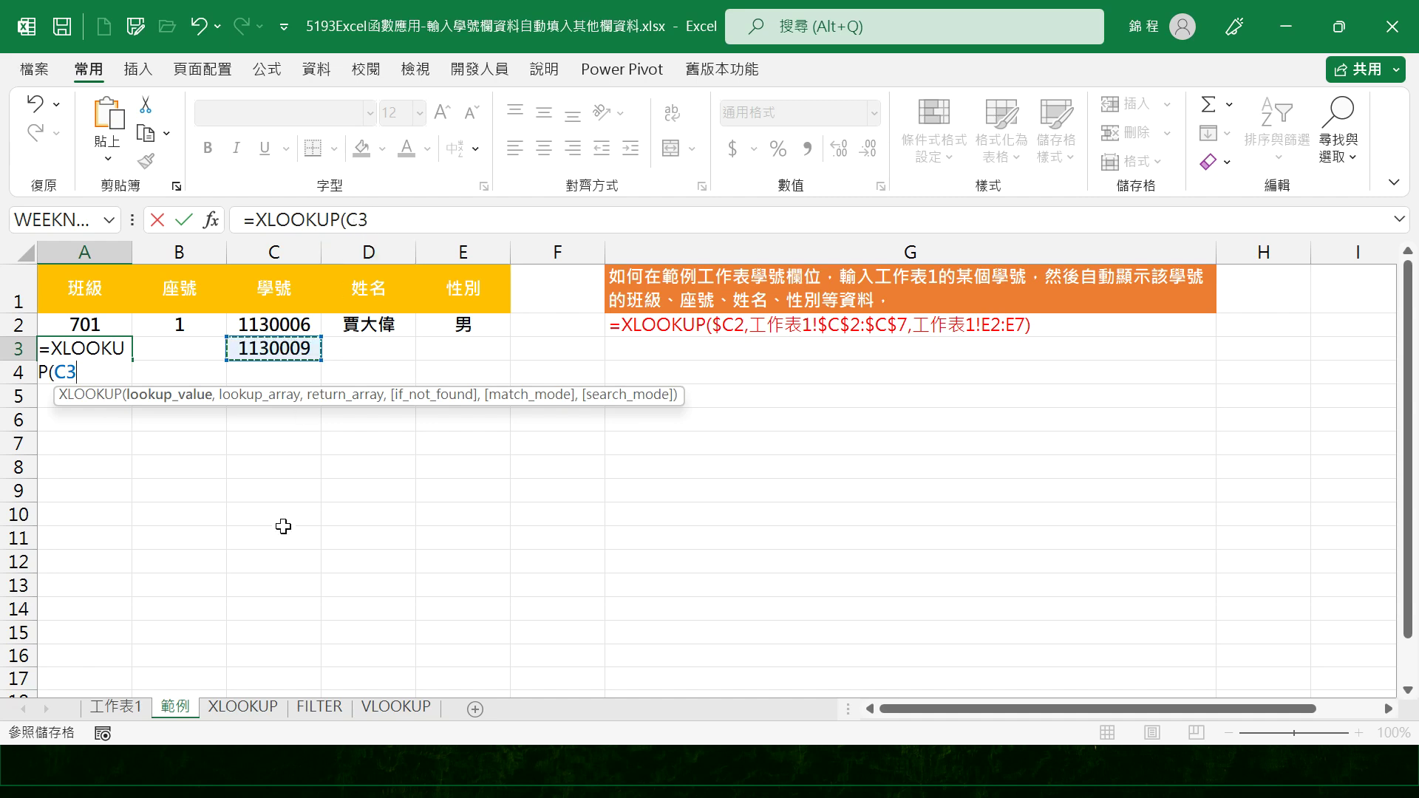
left_click(348, 220)
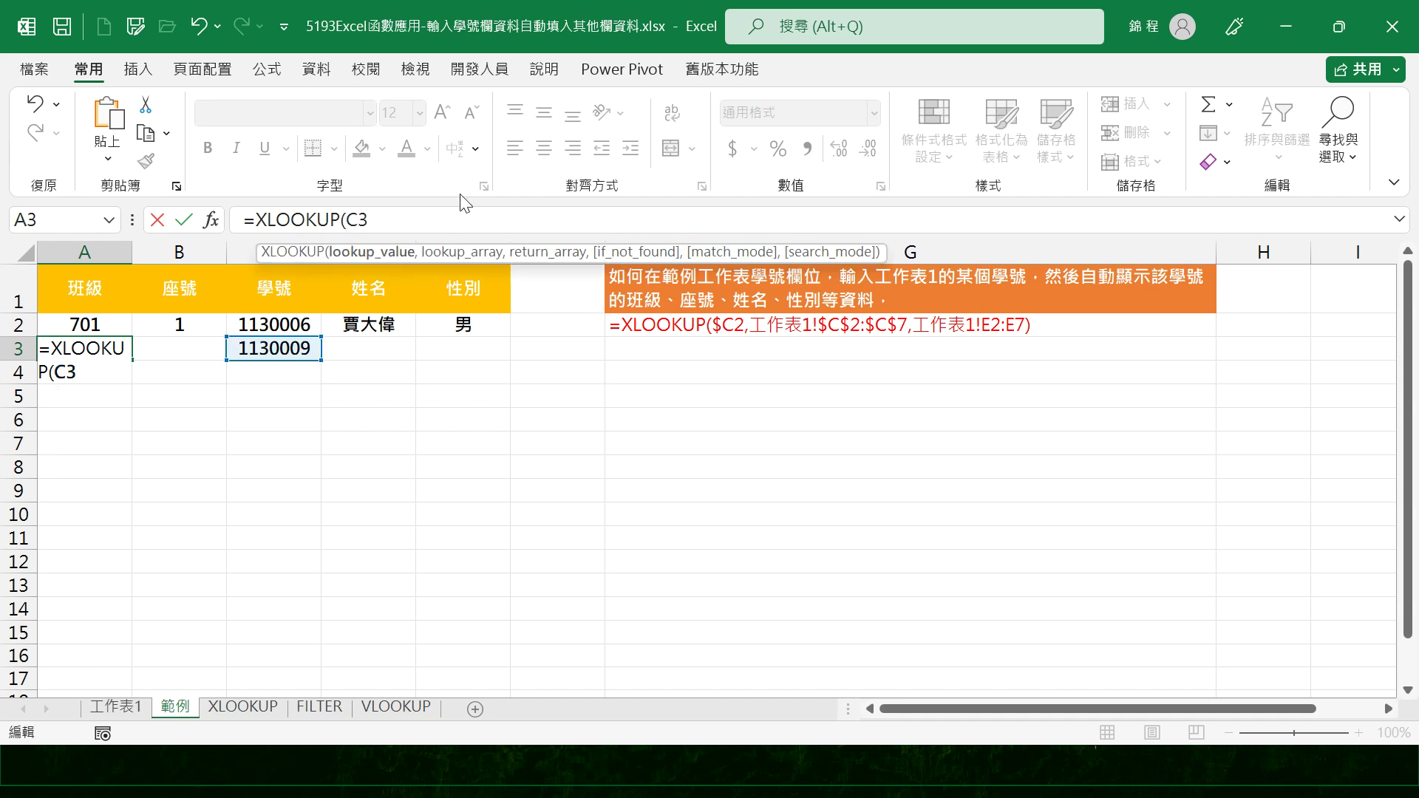
type("$C3")
type(",")
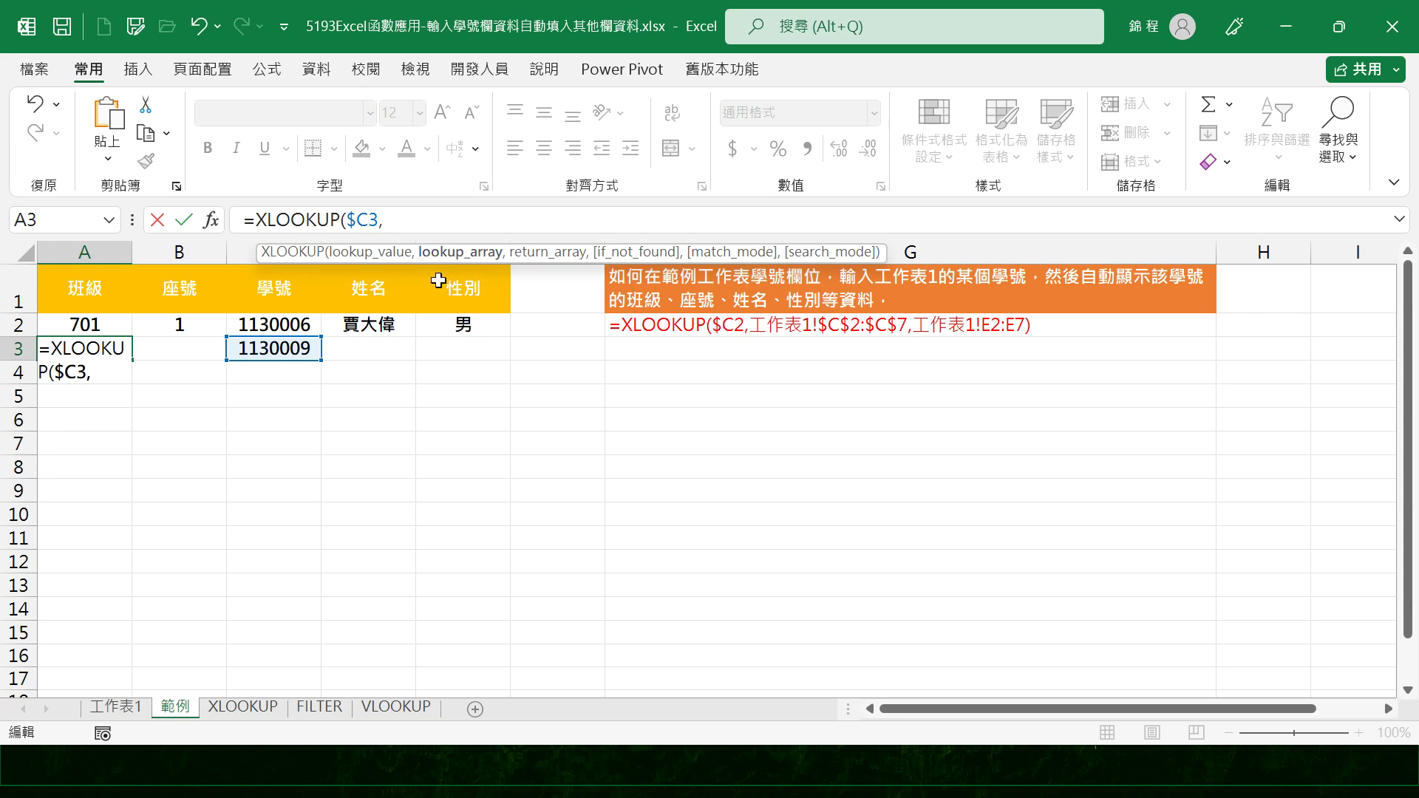
Step: Use the student number range 工作表1!$C$2:$C$7 as the lookup array, with fully absolute references
left_click(137, 708)
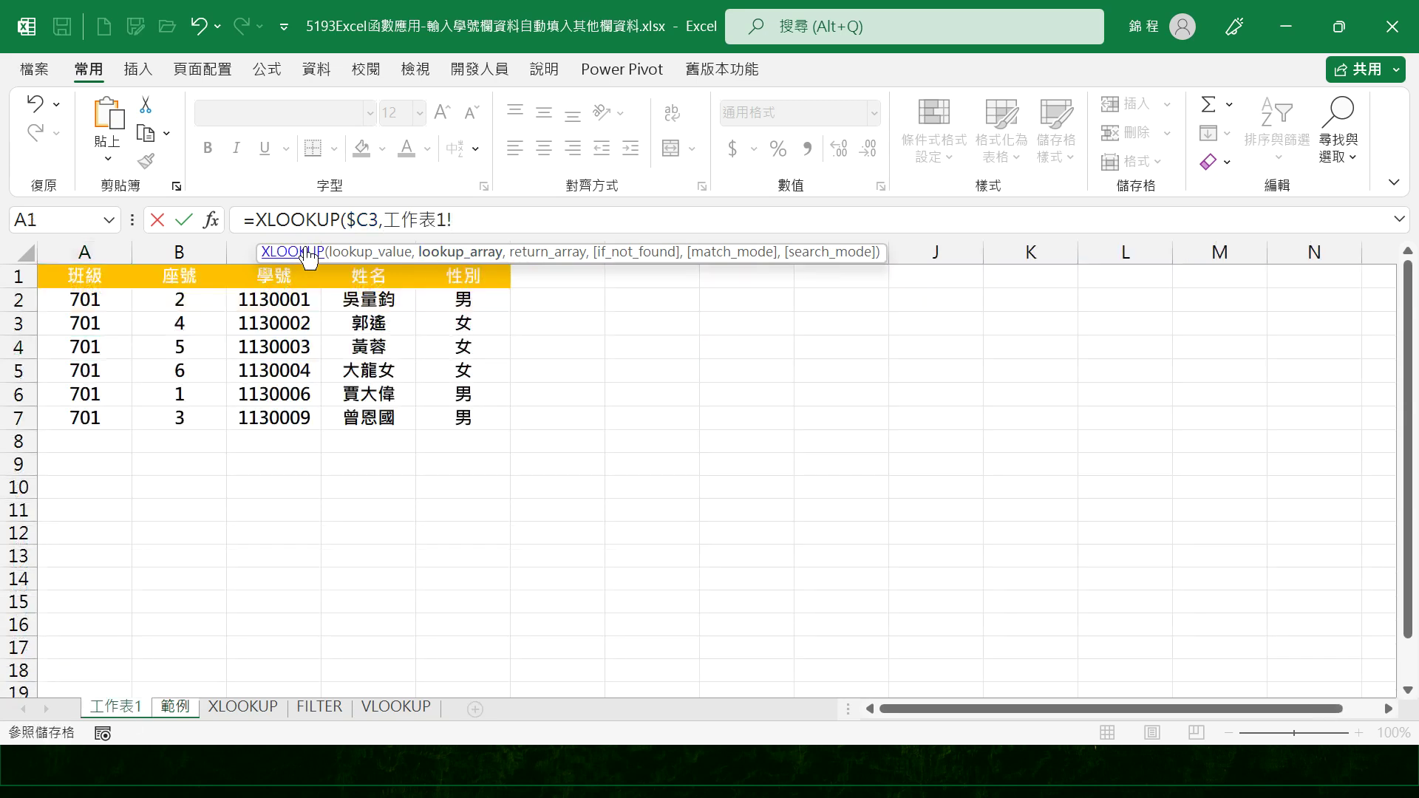
left_click_drag(275, 301, 268, 418)
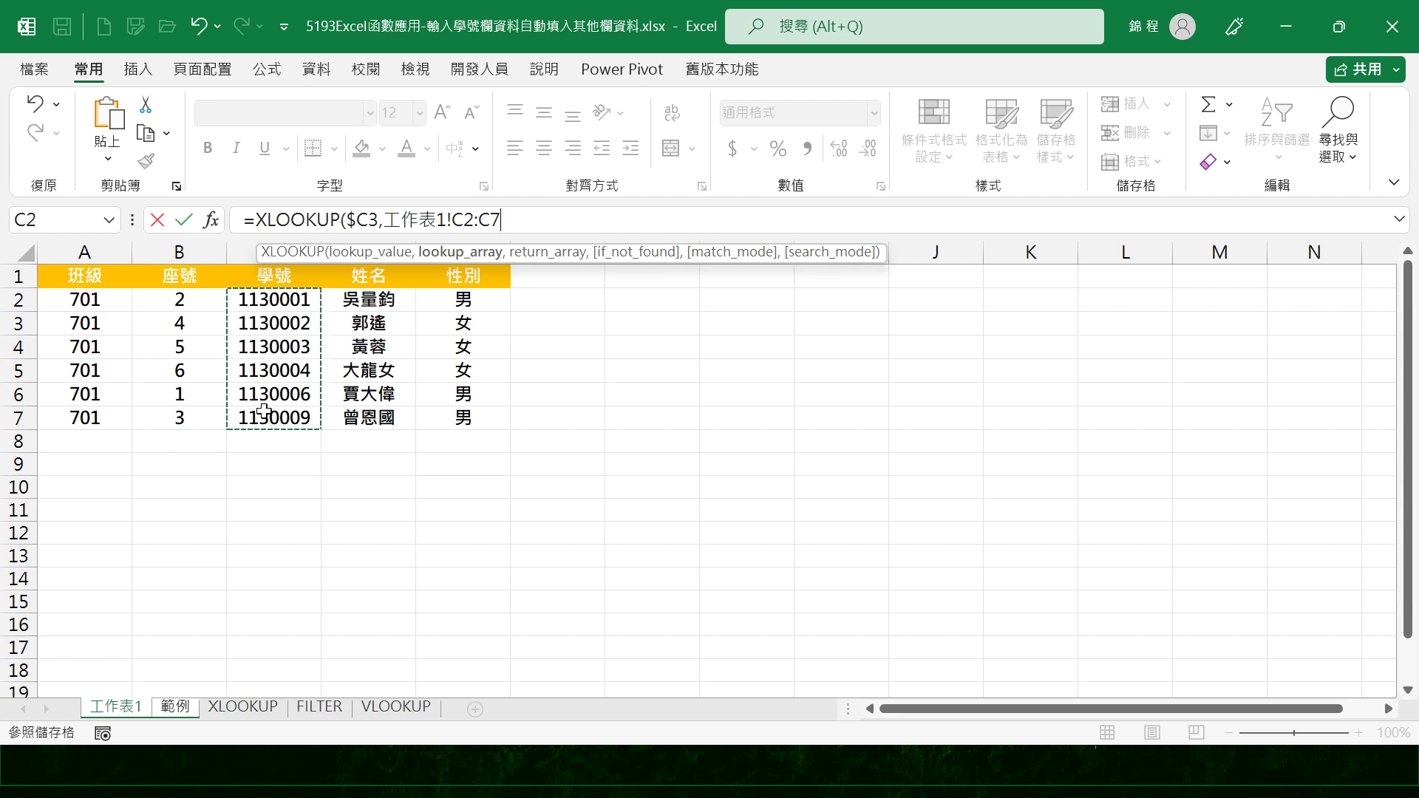
key("F4")
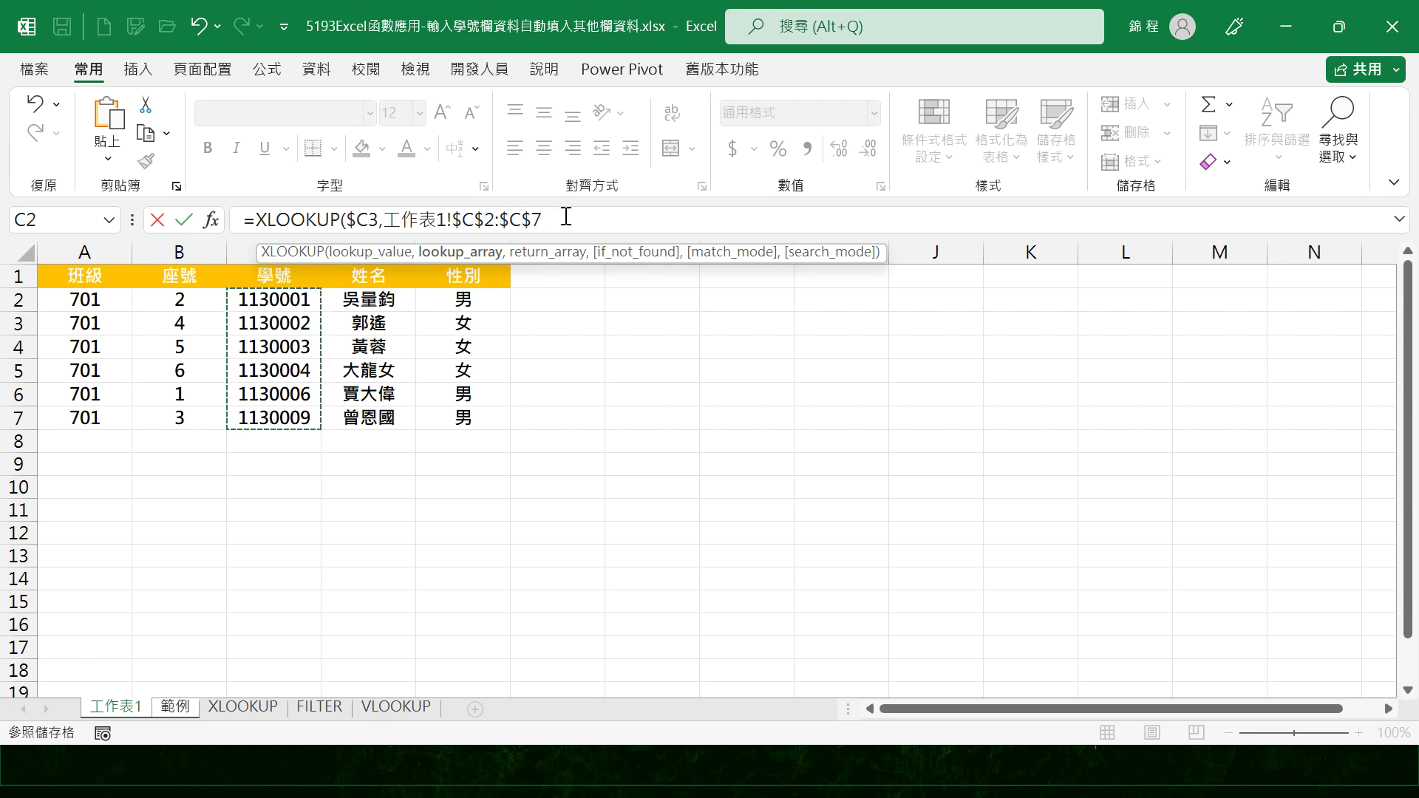
type(",")
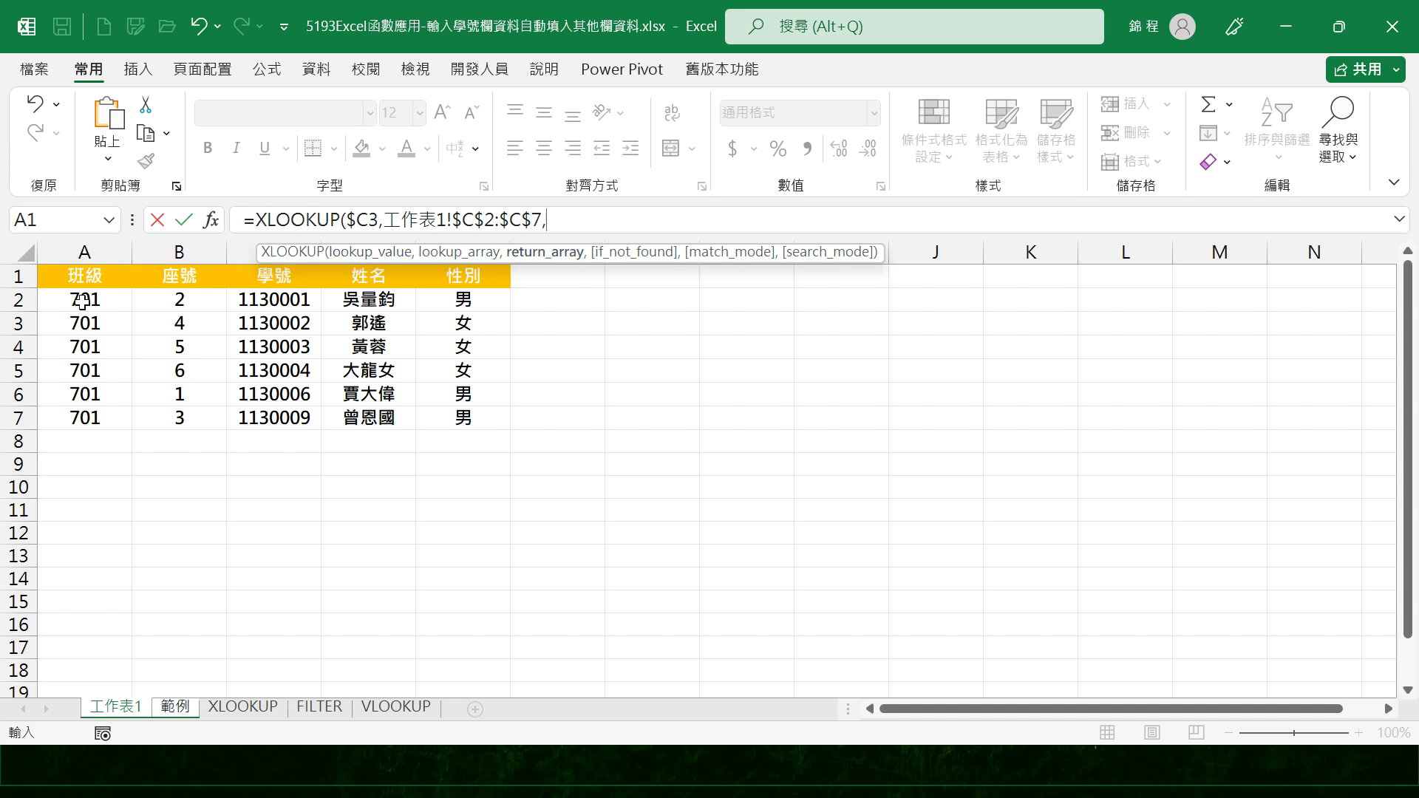
Step: Add the class range 工作表1!A$2:A$7 as the return array, locking only its rows, and complete the XLOOKUP formula
left_click_drag(82, 300, 93, 417)
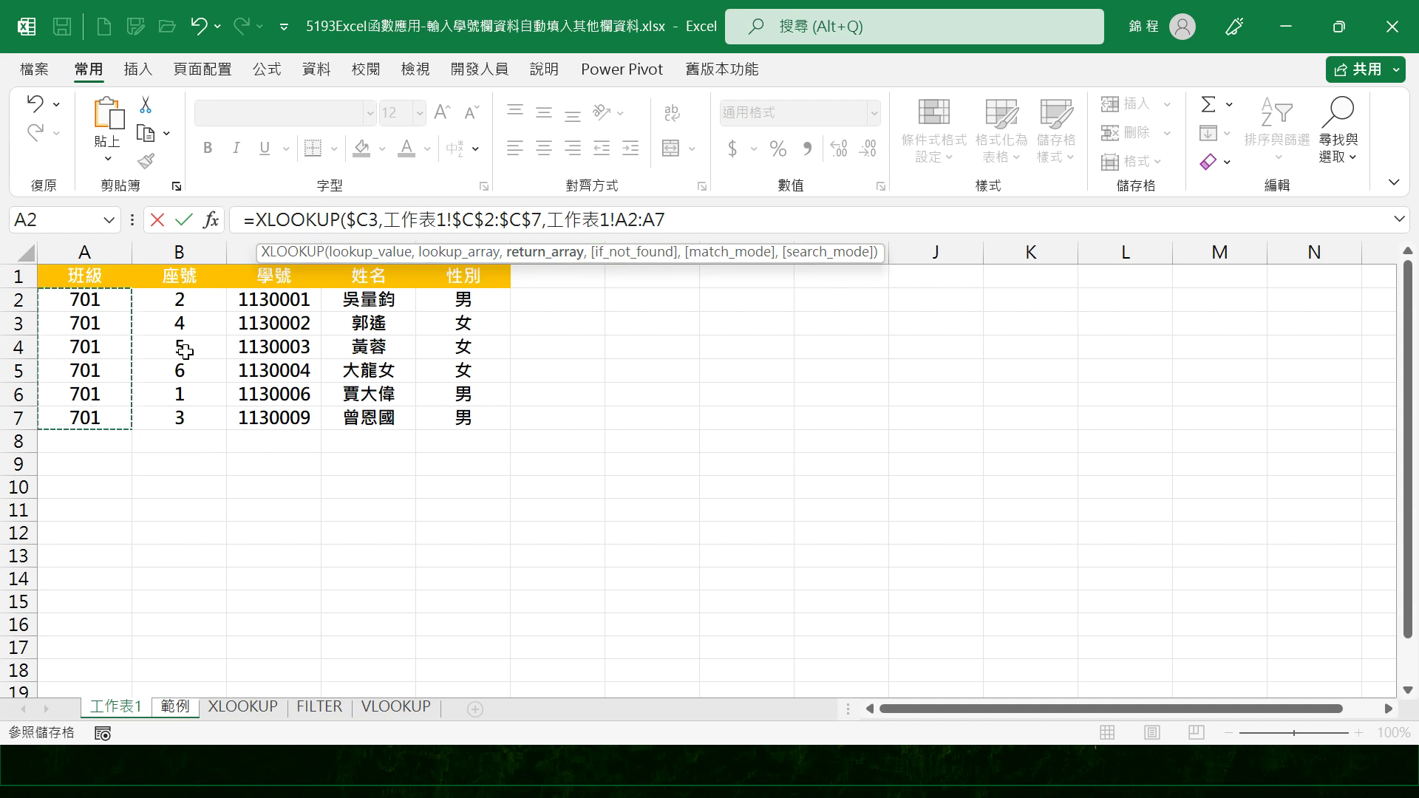
left_click(628, 219)
type("$")
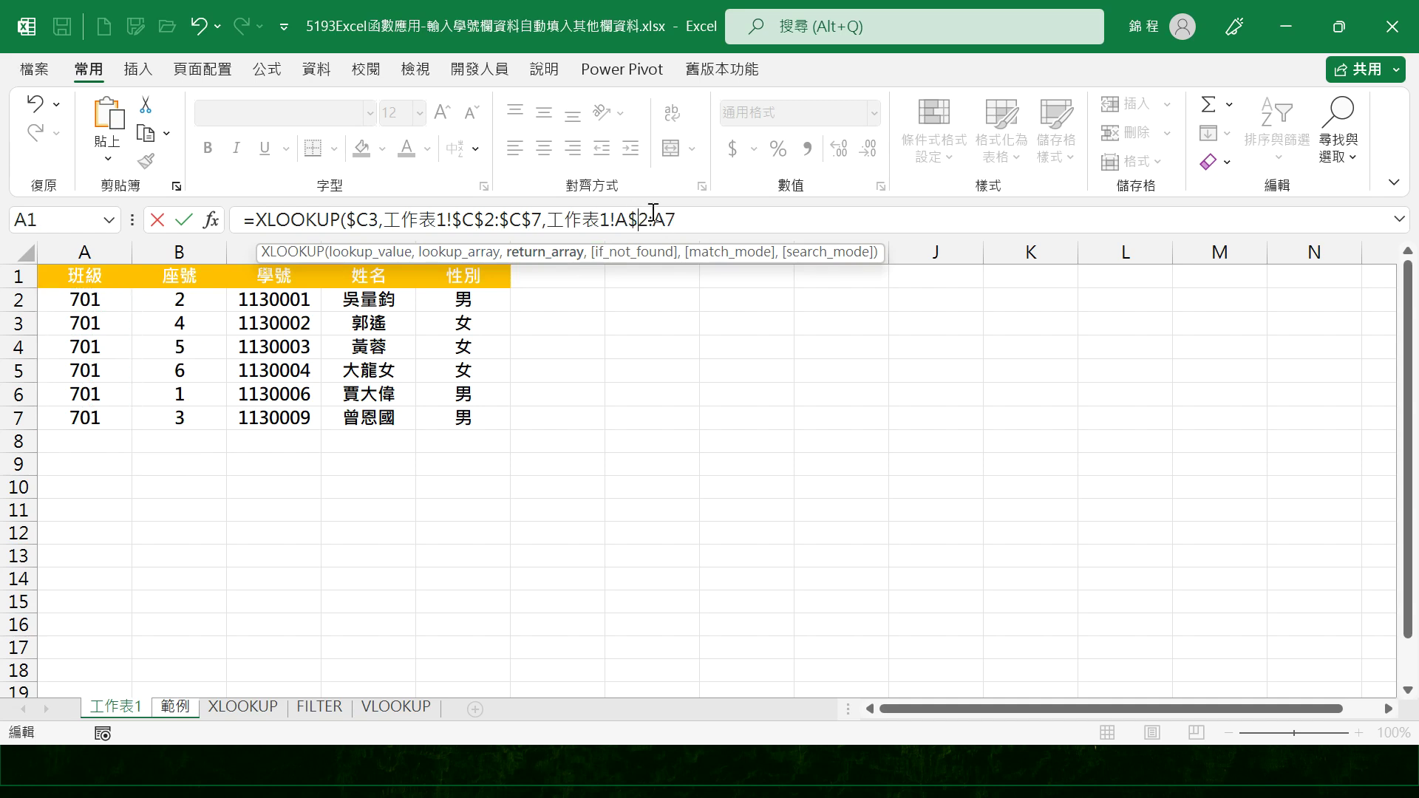
left_click(666, 219)
type("$7")
left_click(762, 221)
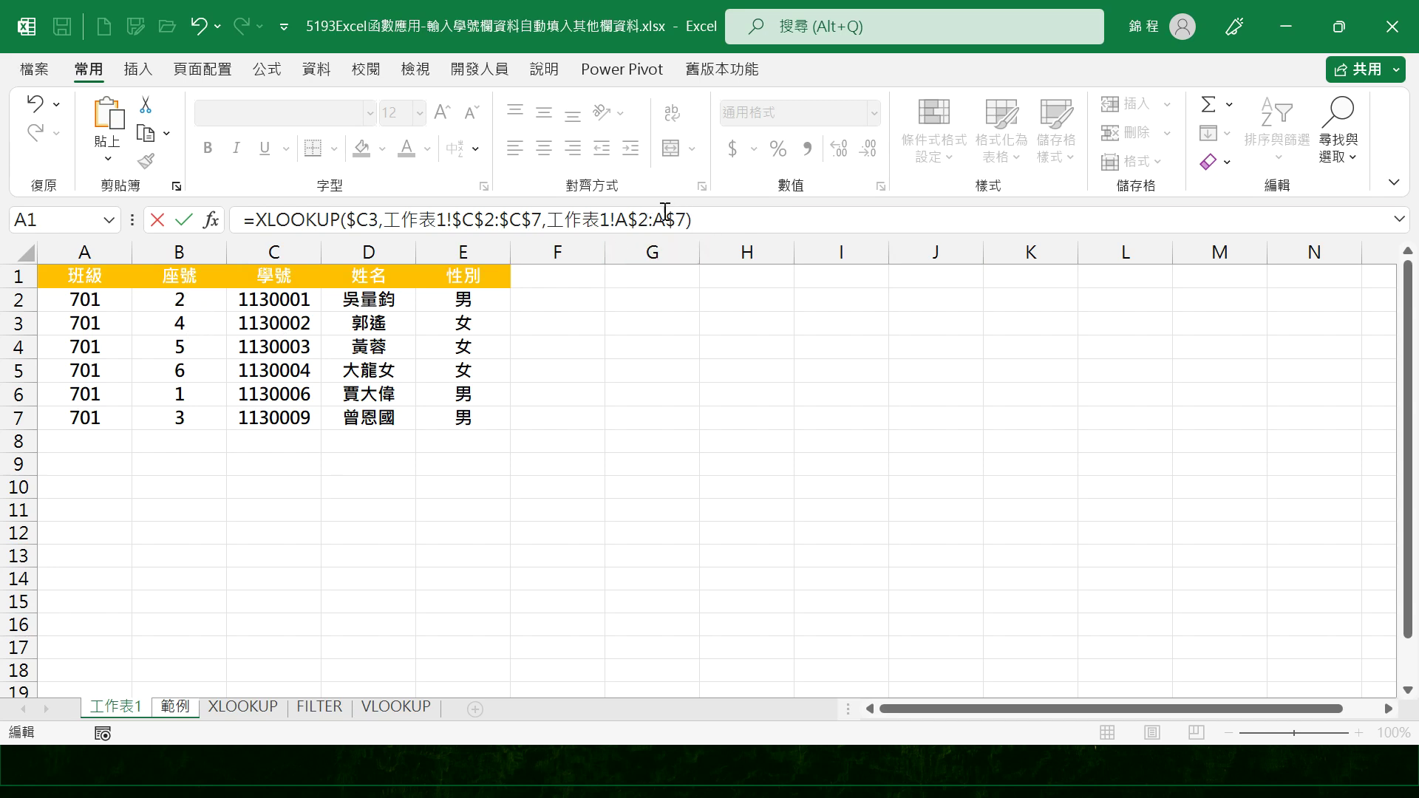
left_click(185, 220)
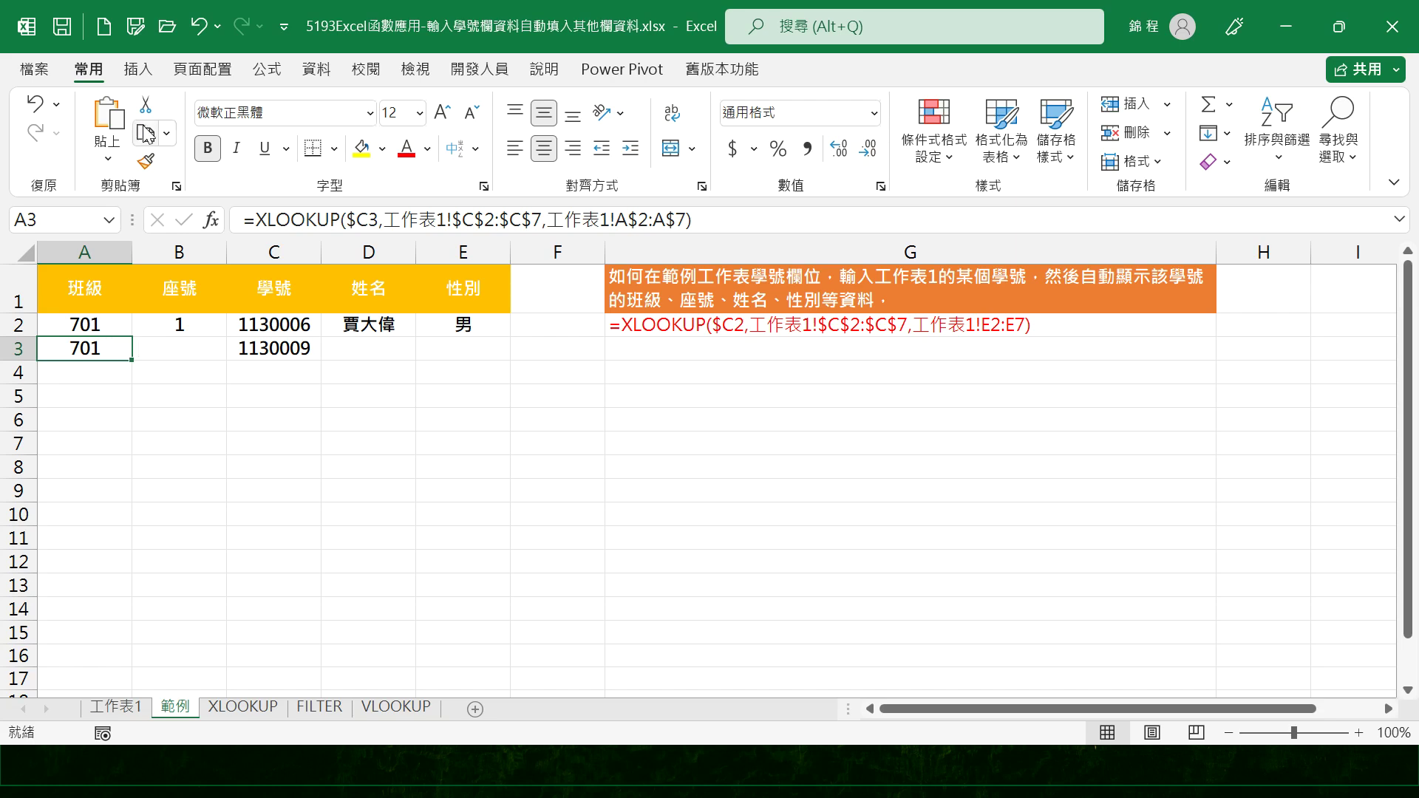
Step: Copy the A3 formula into B3 and D3:E3, then compare the row with the source data in 工作表1
left_click(146, 136)
left_click(165, 350)
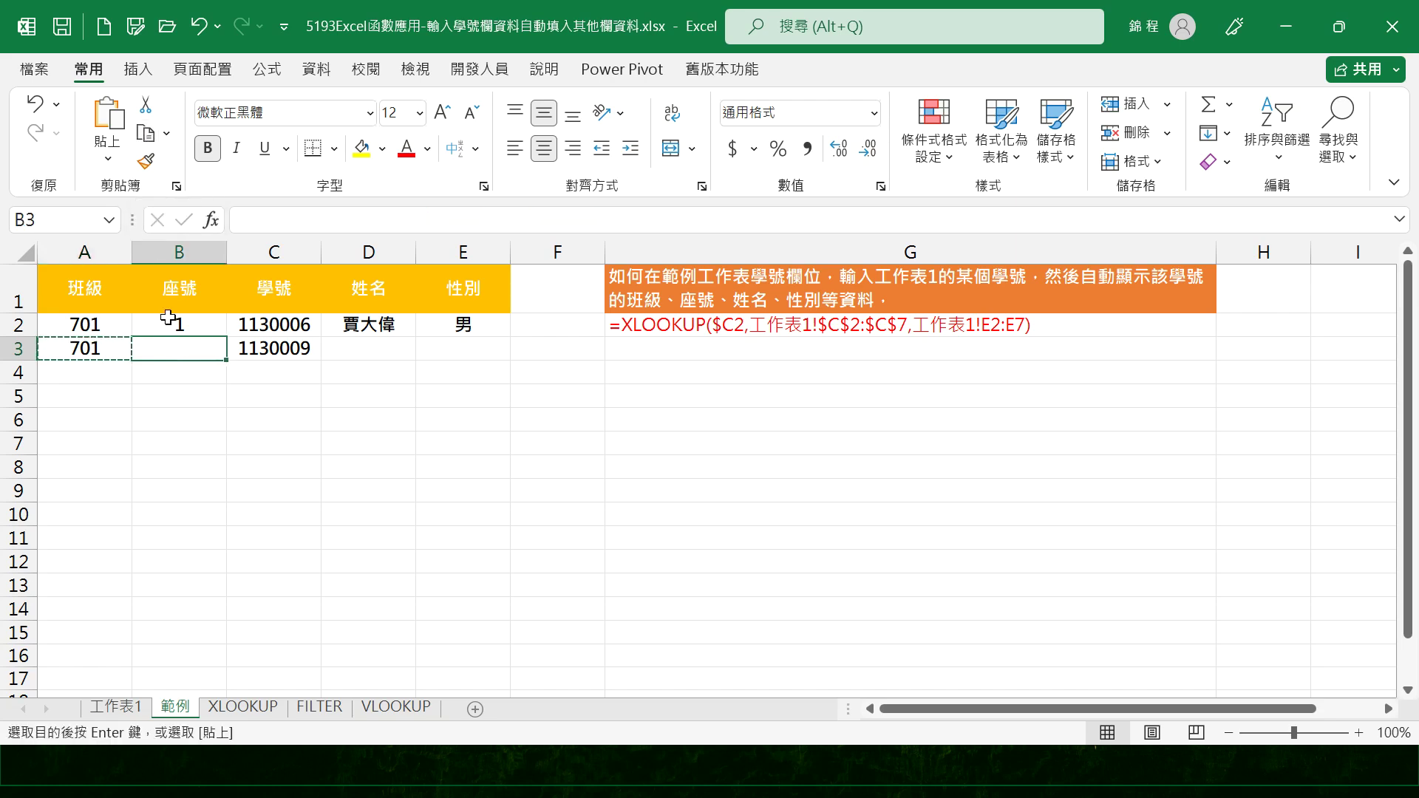
left_click(91, 118)
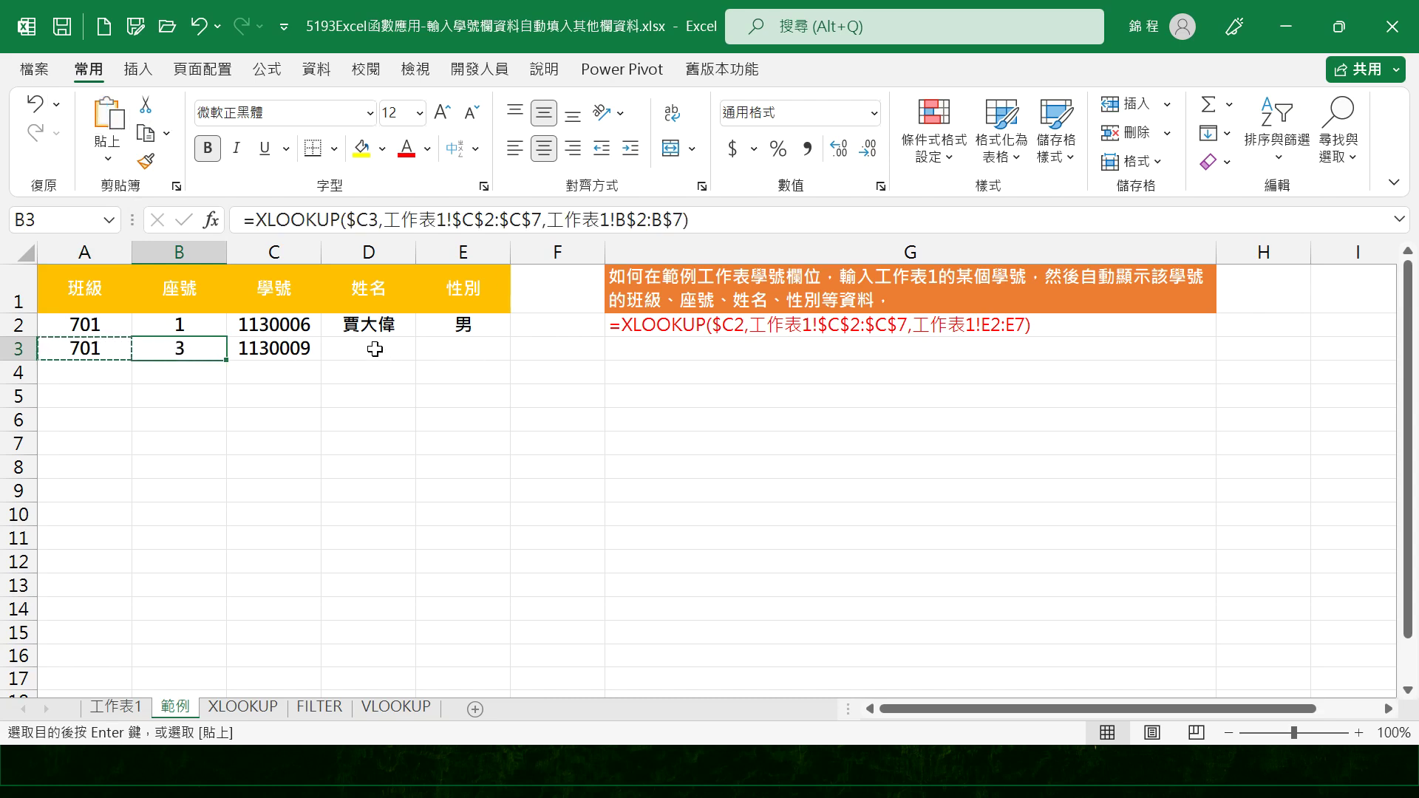
left_click(368, 347)
left_click_drag(373, 349, 461, 348)
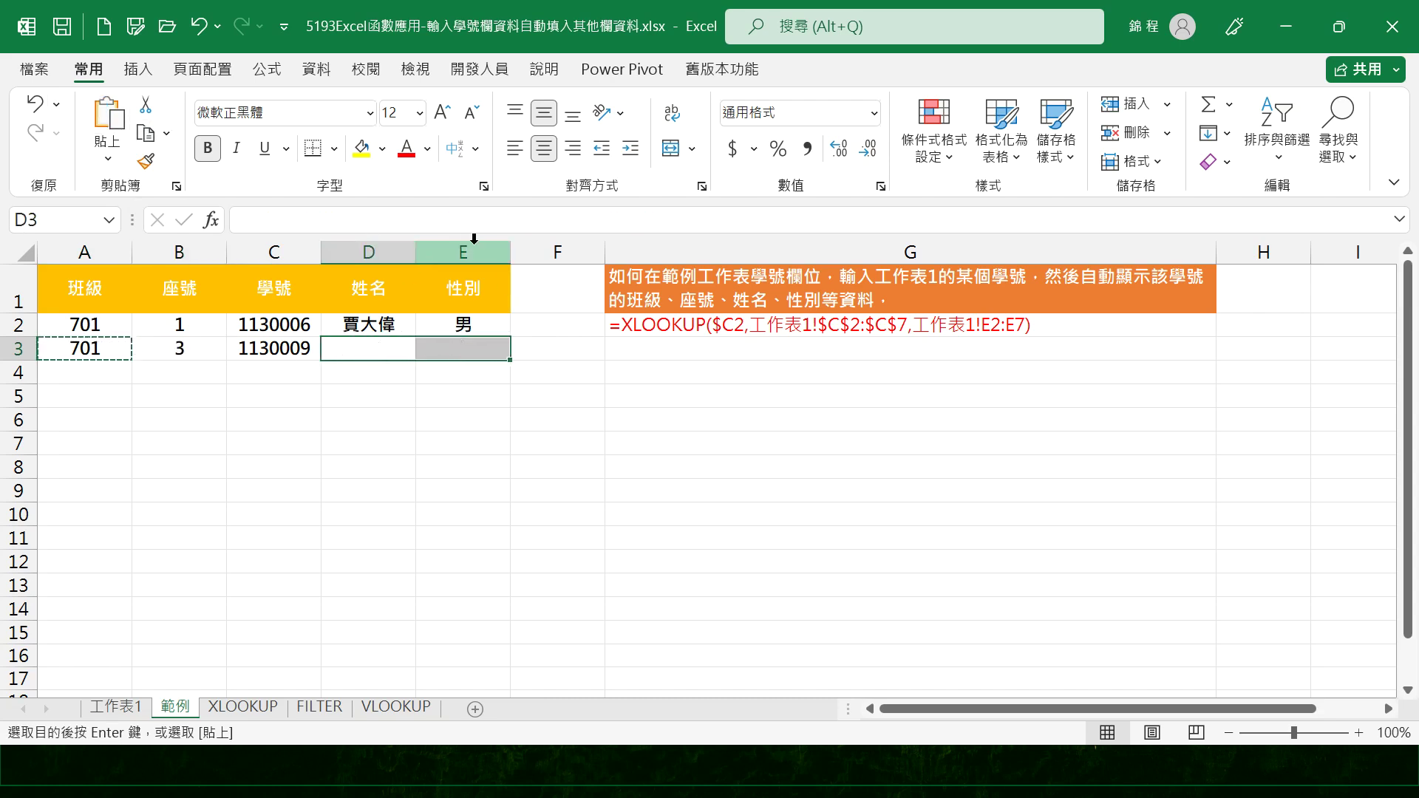
left_click(115, 124)
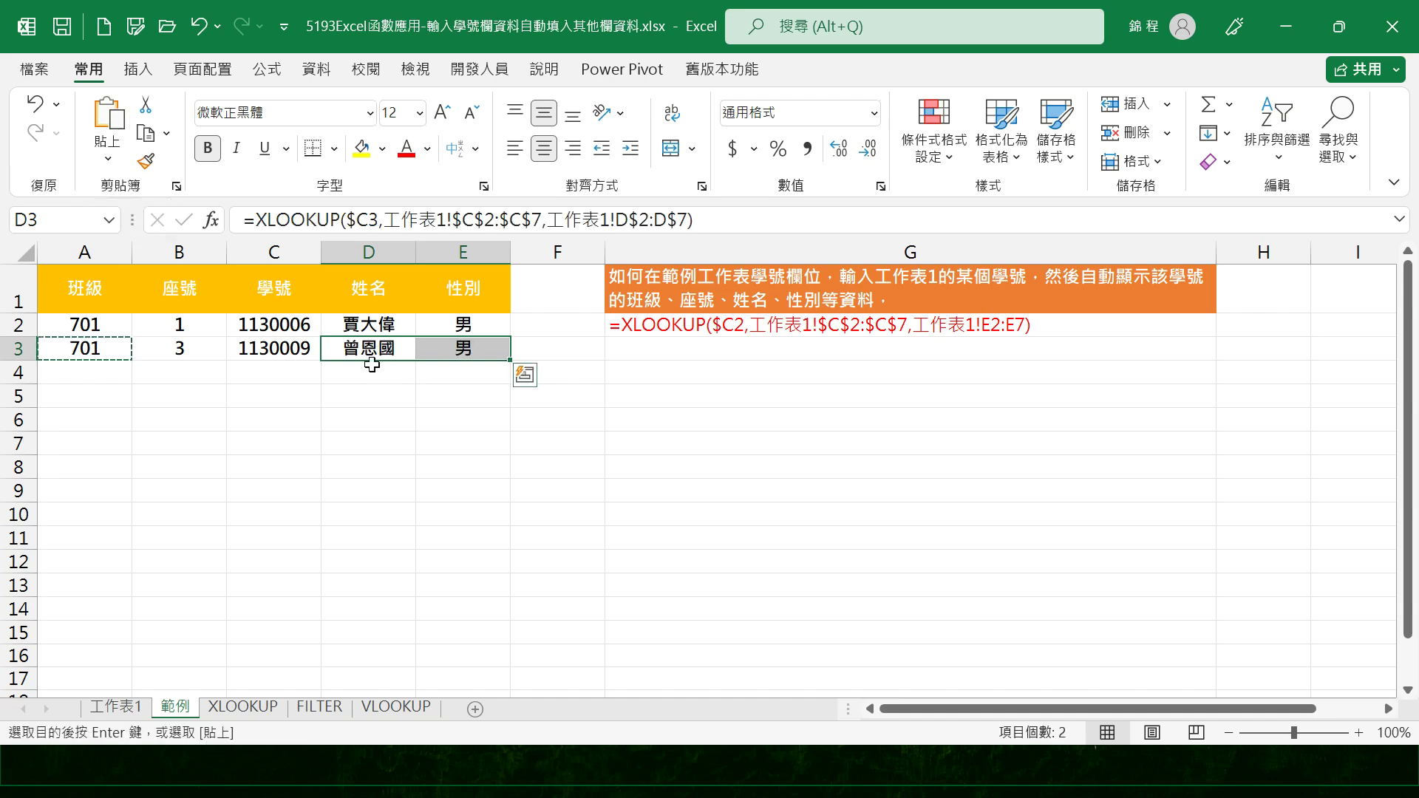
left_click(110, 707)
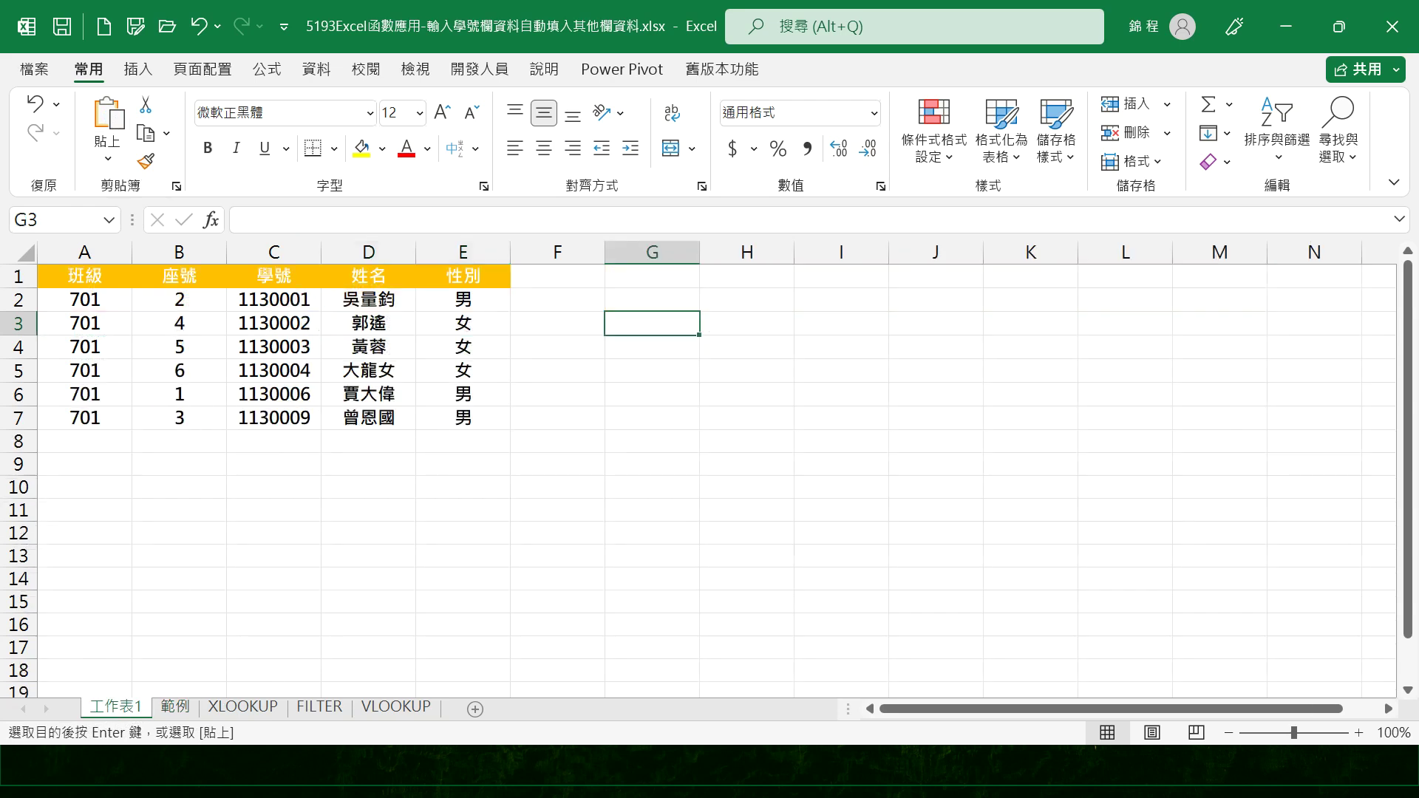
left_click(175, 707)
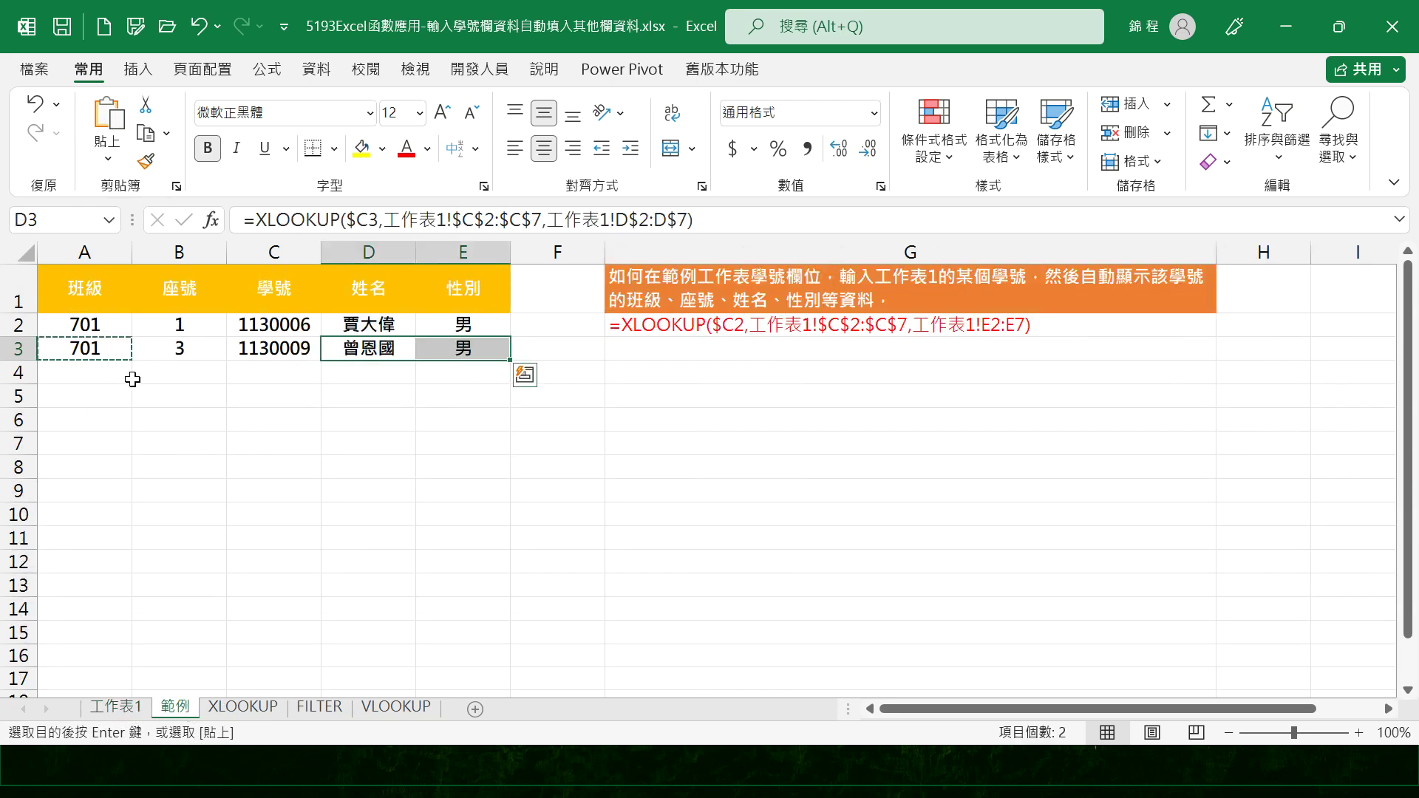
Step: Fill the XLOOKUP formula from A3 down through A17
left_click(85, 349)
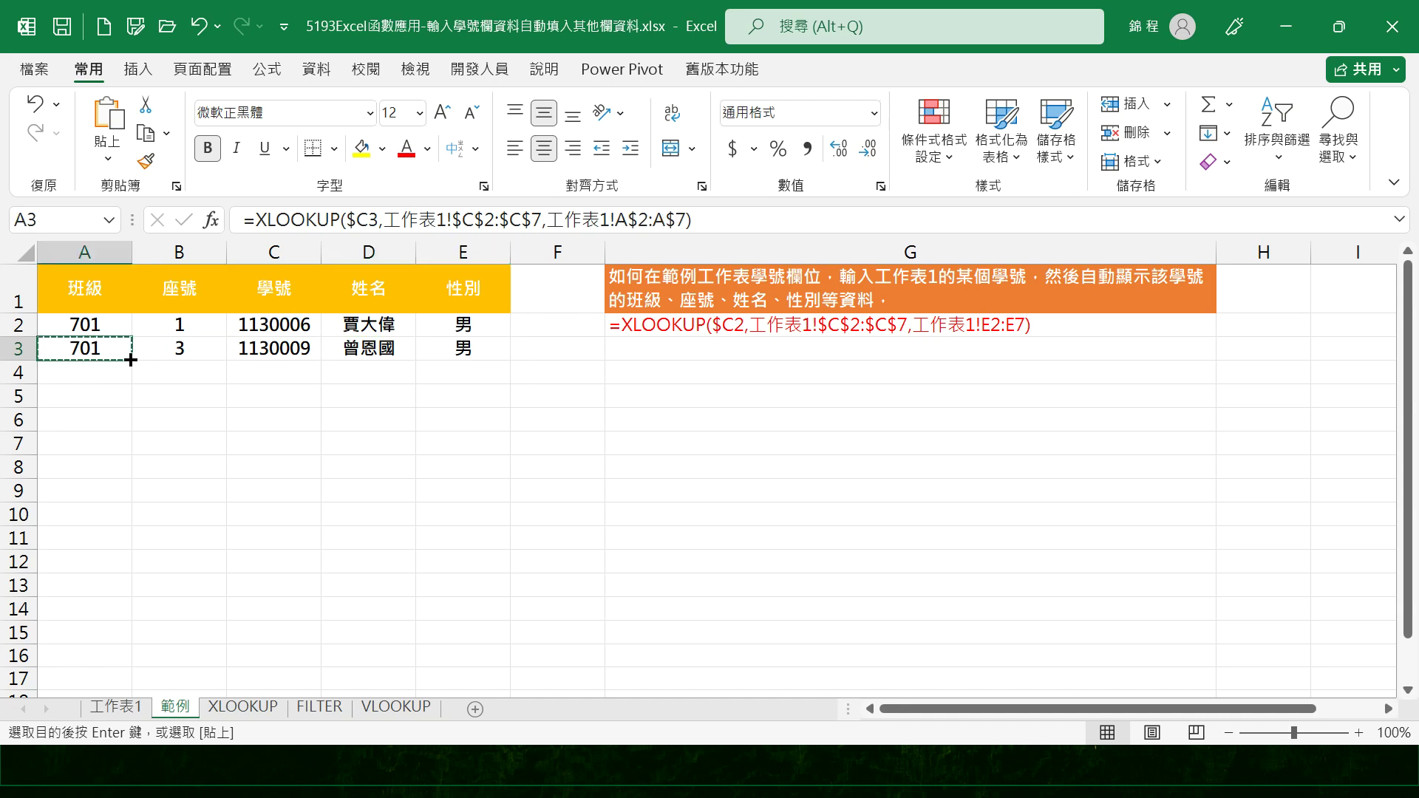
left_click_drag(131, 360, 108, 685)
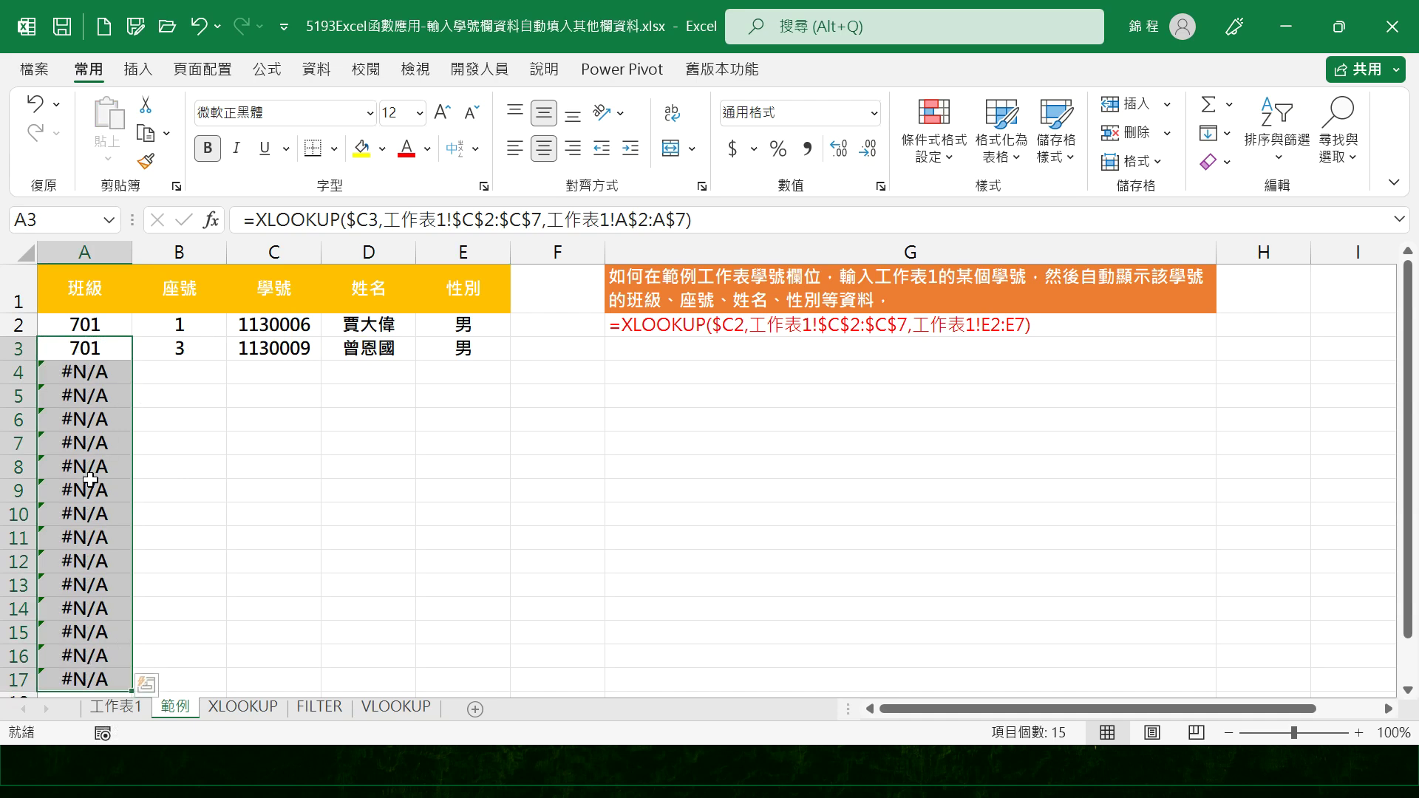
Step: Wrap the XLOOKUP formula in A3 with IFERROR, returning an empty string "" on error
left_click(251, 221)
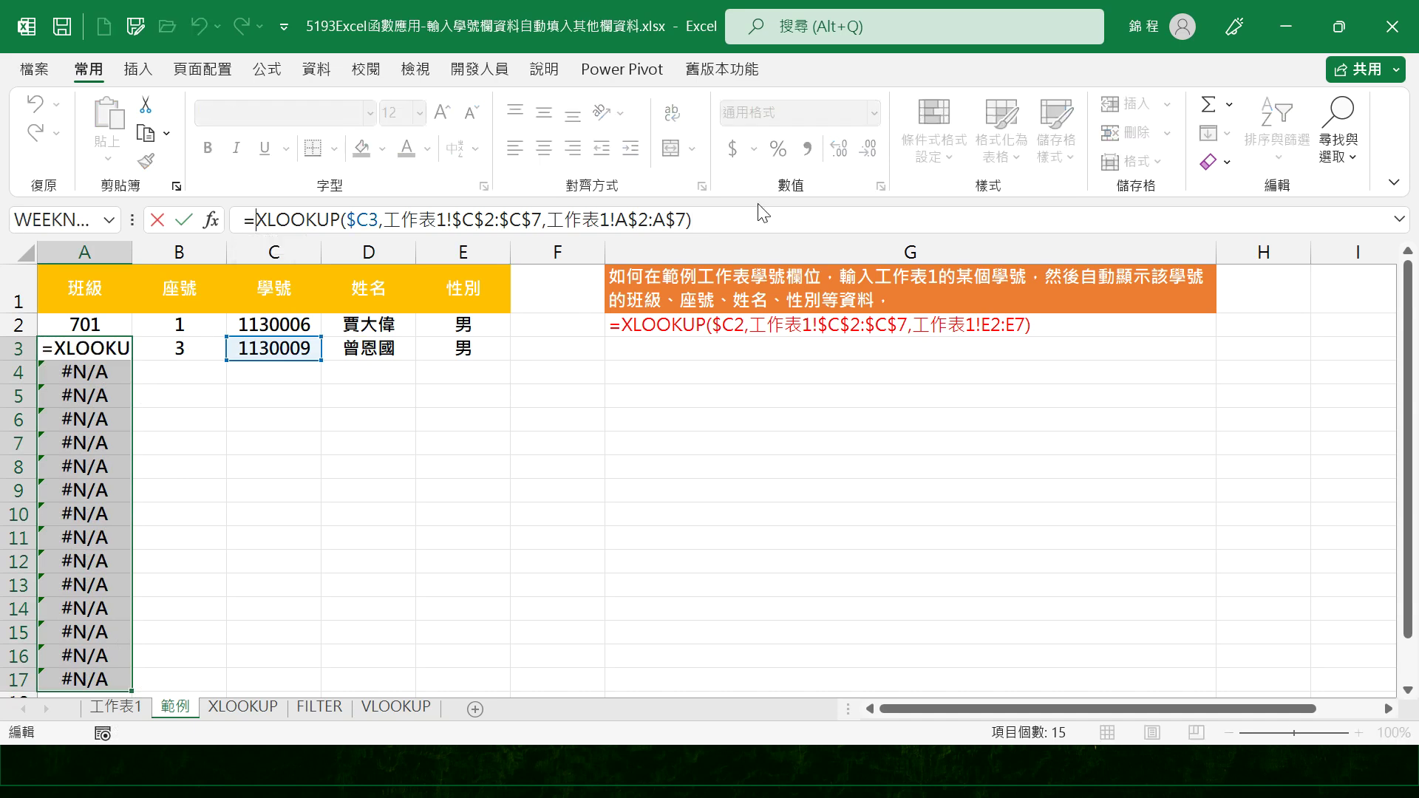
type("IFERROR")
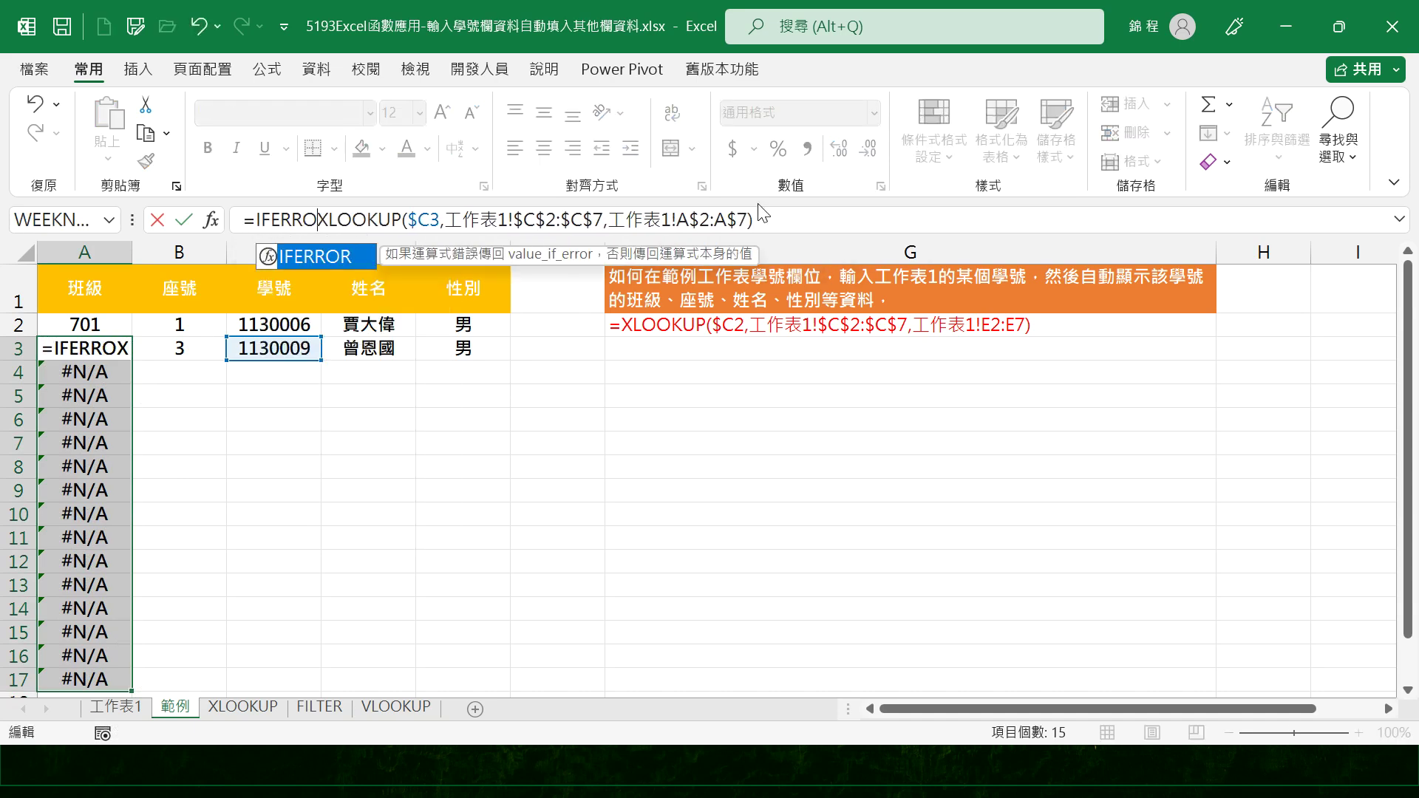
type("(")
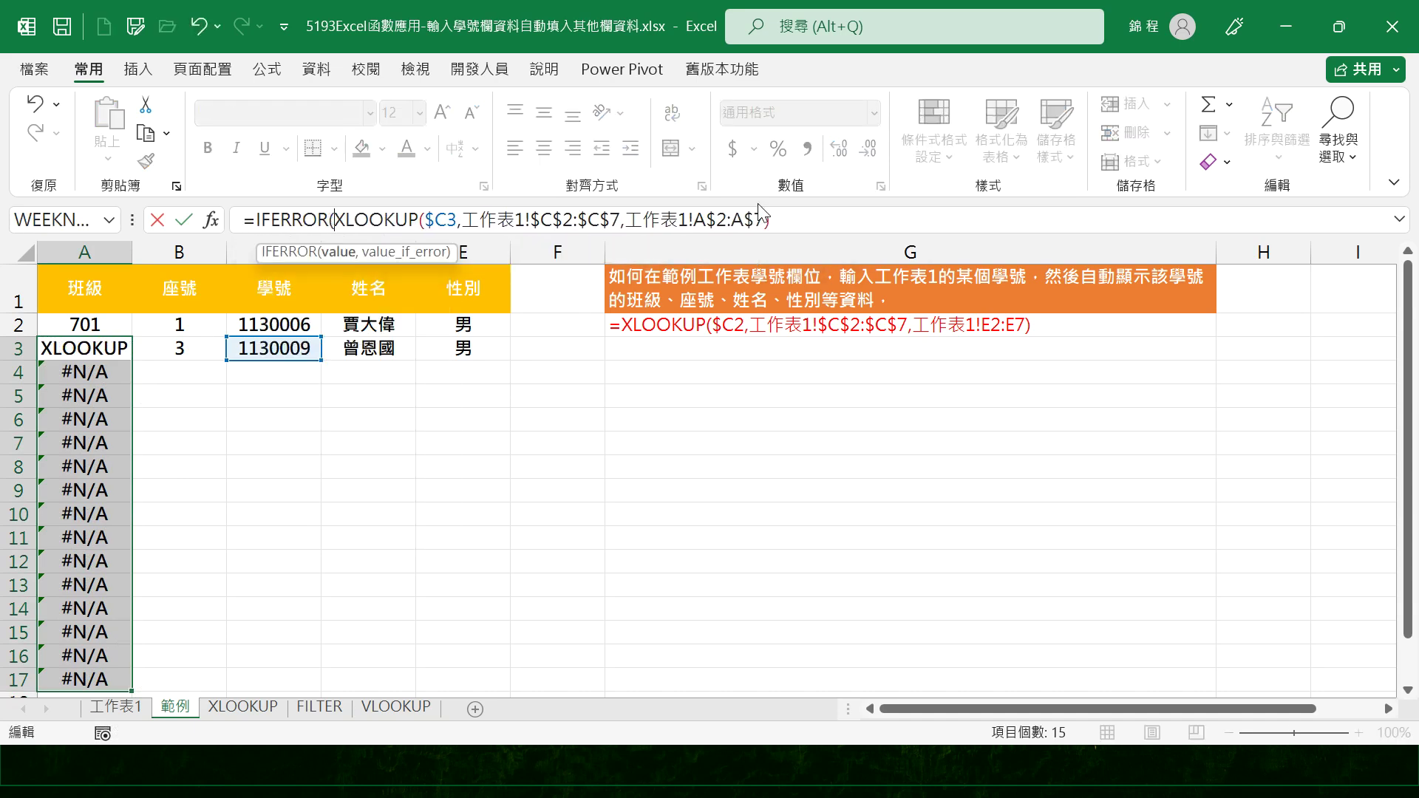
left_click(815, 226)
type(",")
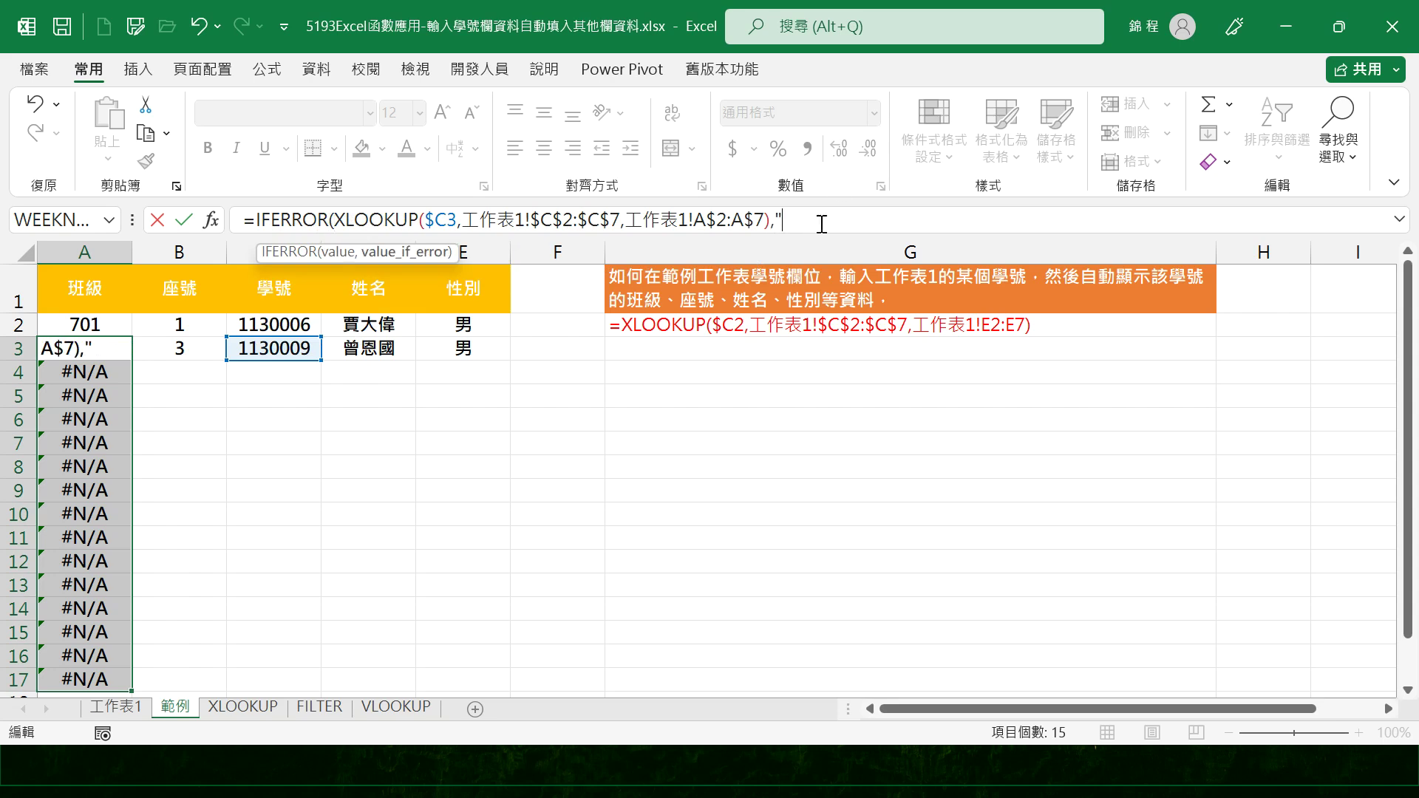
type("\"\")")
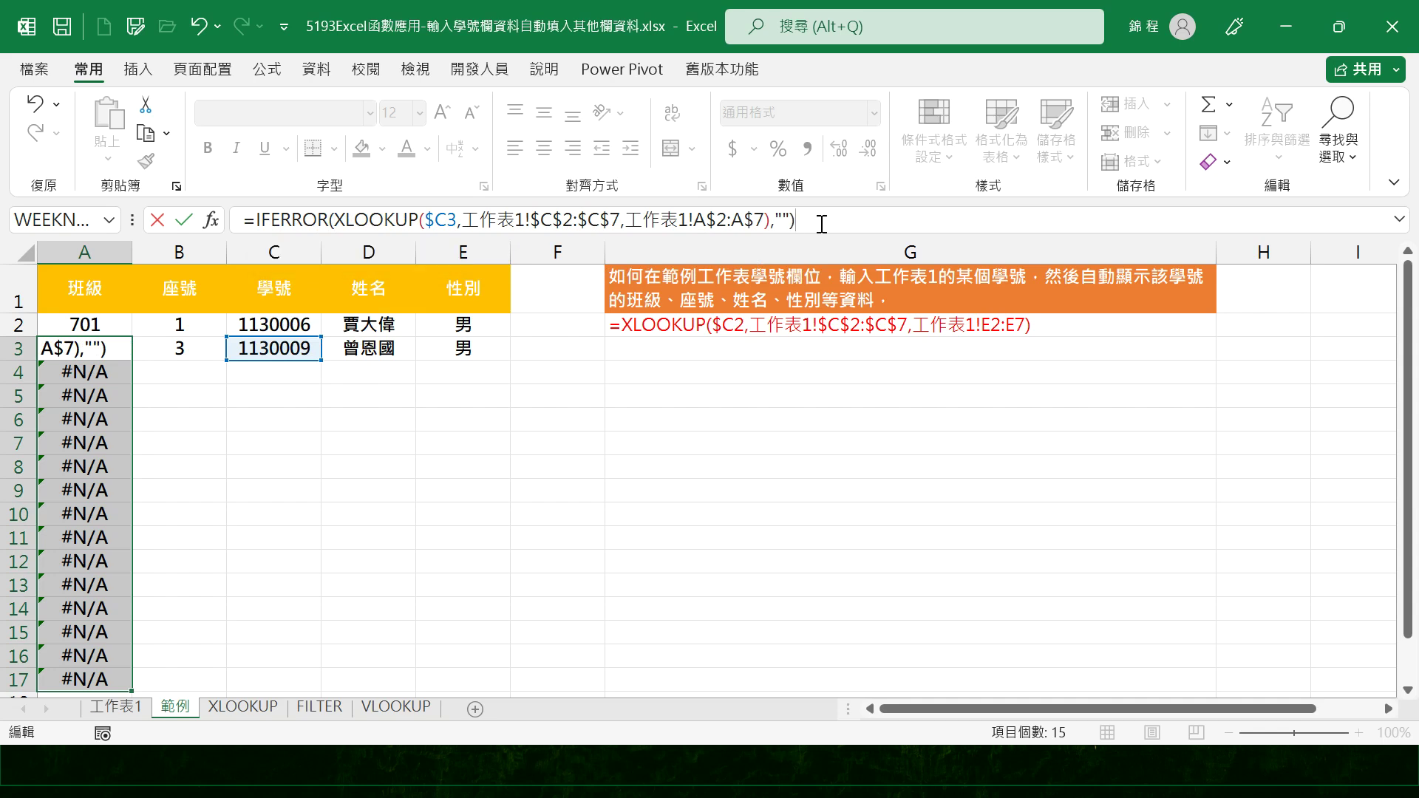
key("Return")
Step: Fill the IFERROR formula from A3 down through row 17 and across into column B, then check B3 and B4
left_click(109, 358)
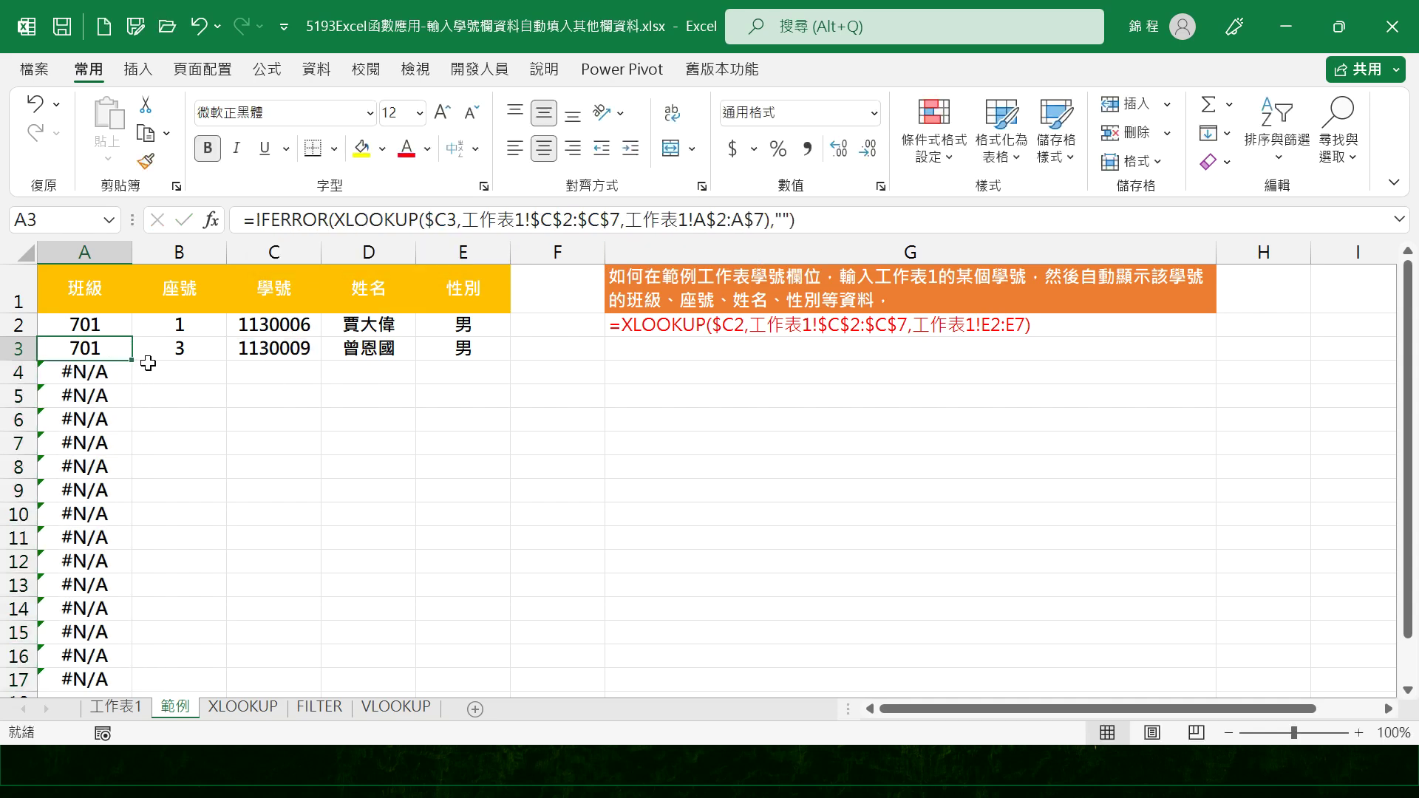
double_click(134, 358)
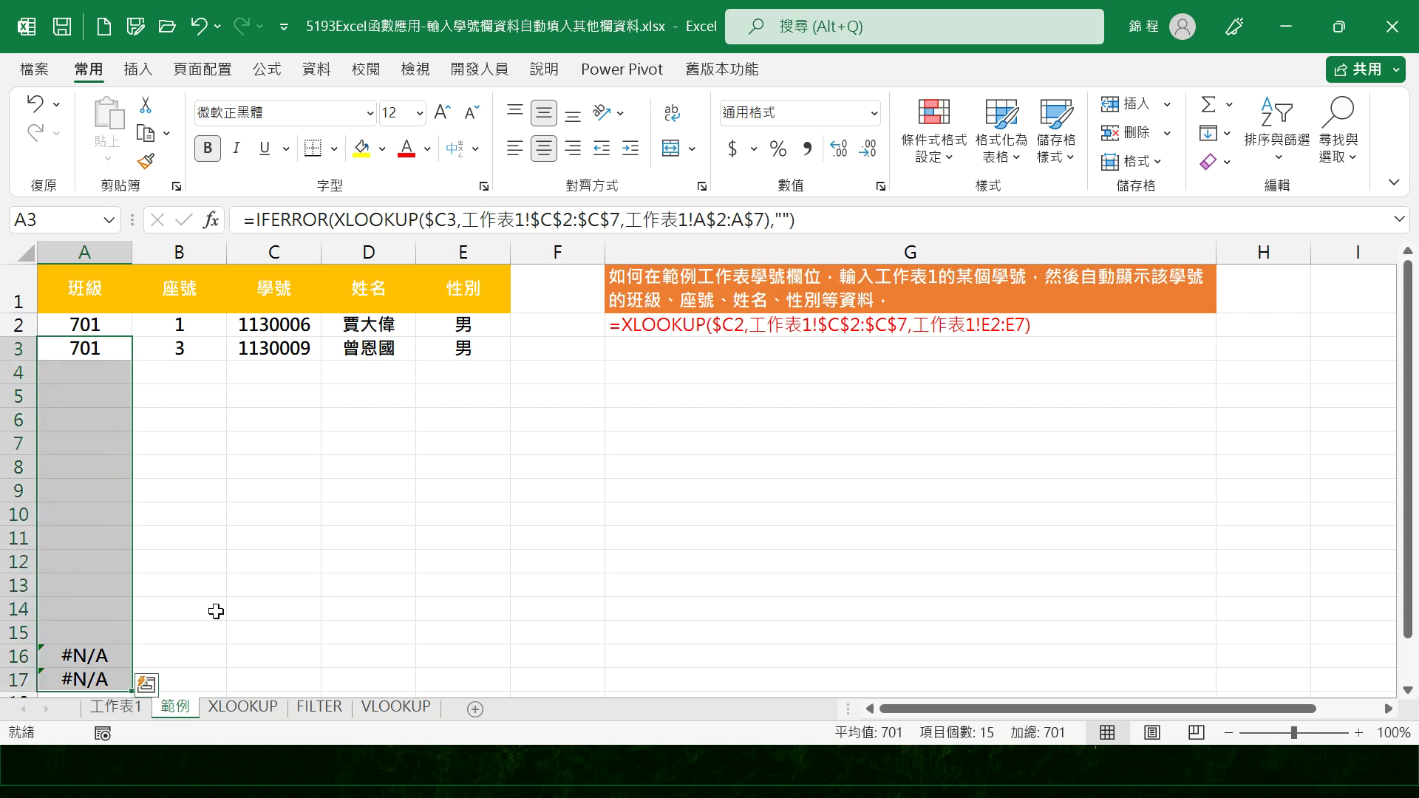
left_click_drag(134, 691, 229, 692)
left_click(193, 350)
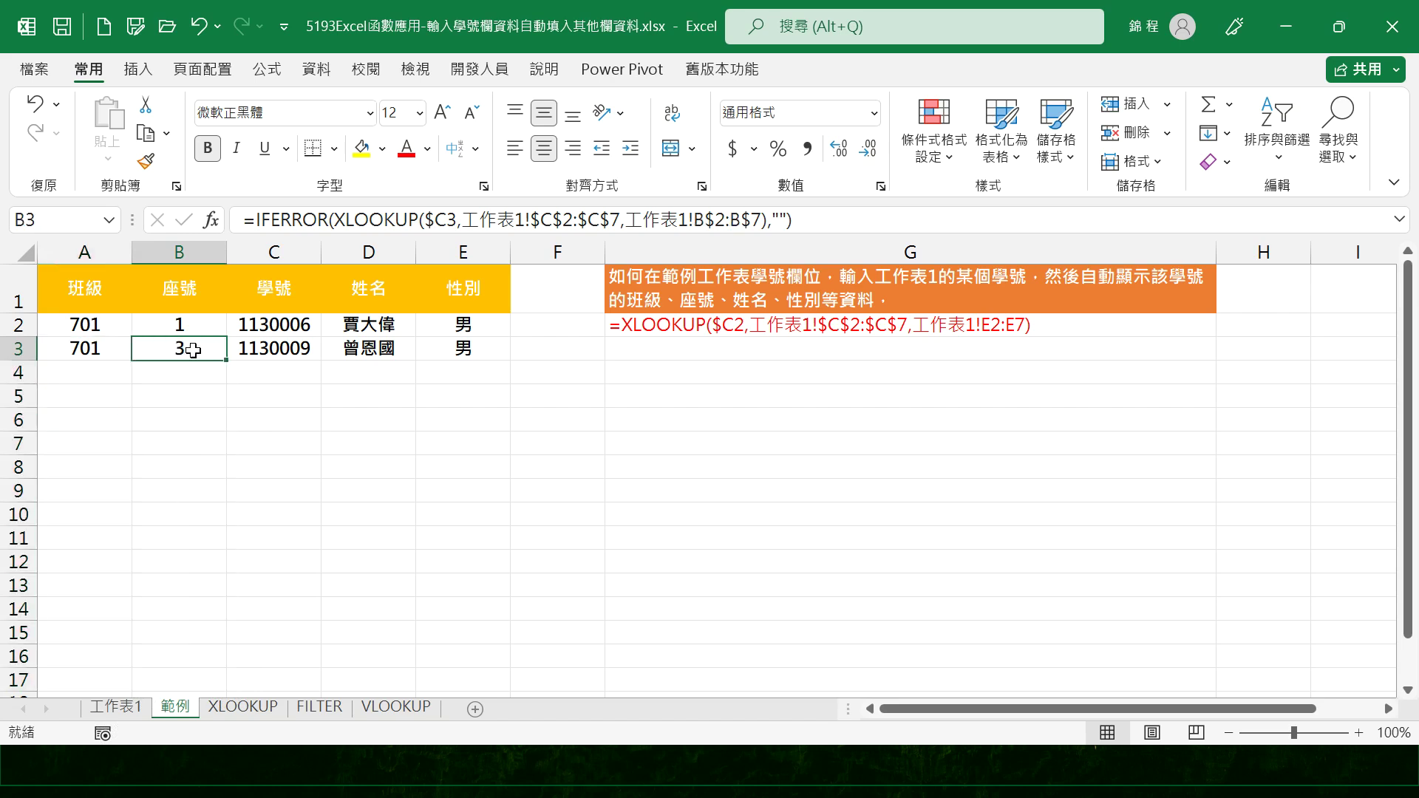
left_click(206, 375)
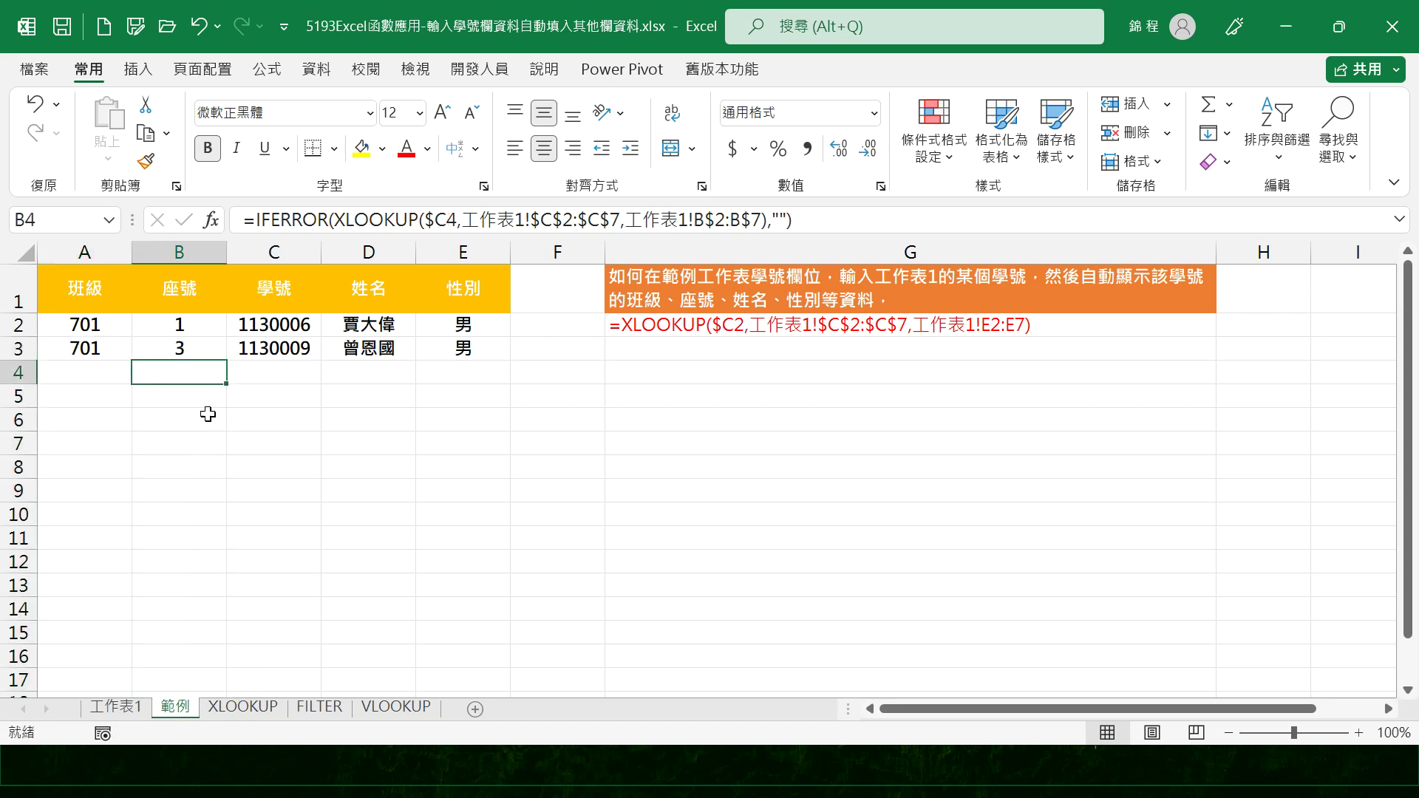
Step: Copy the IFERROR formulas from B3:B17 into D3:D17 and E3:E17
left_click(185, 355)
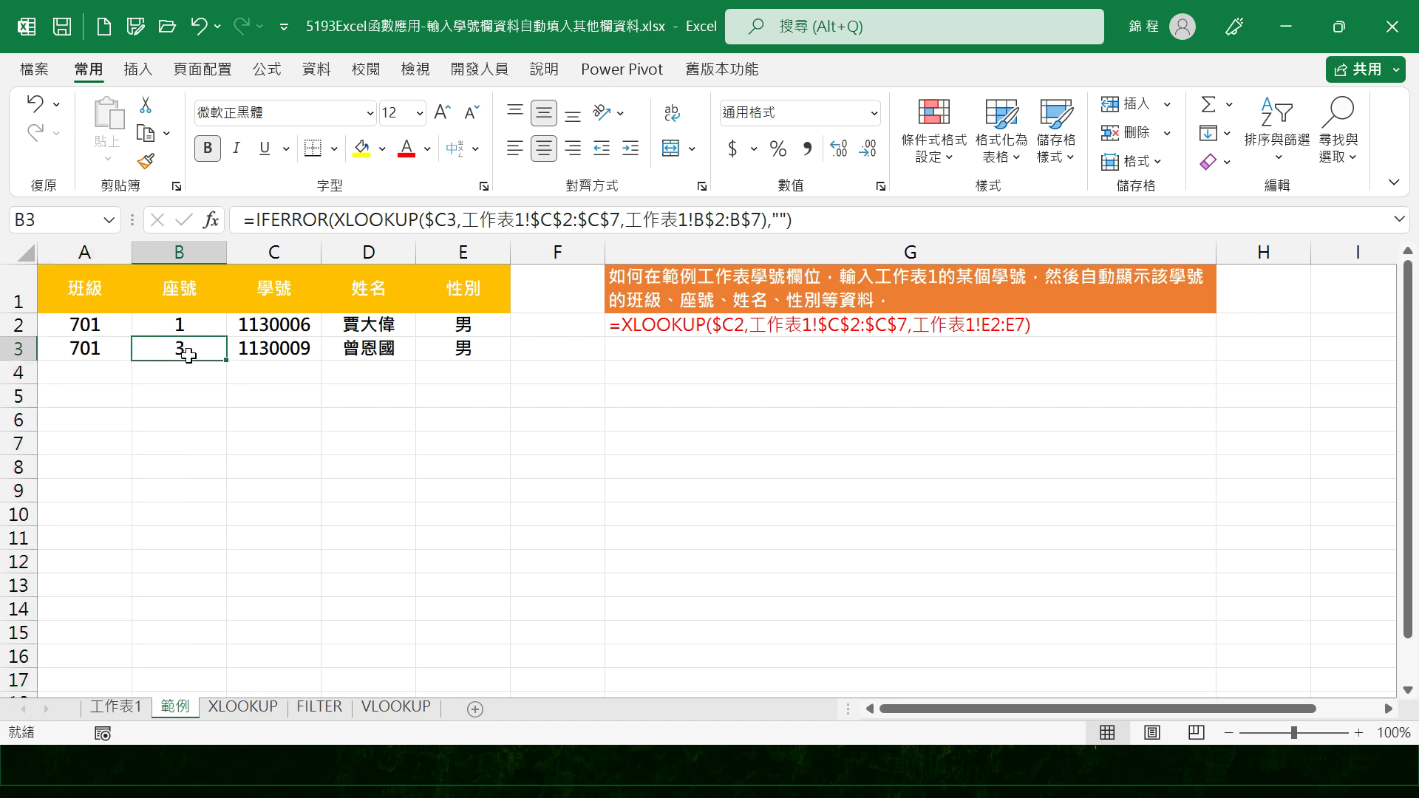
left_click_drag(189, 356, 180, 681)
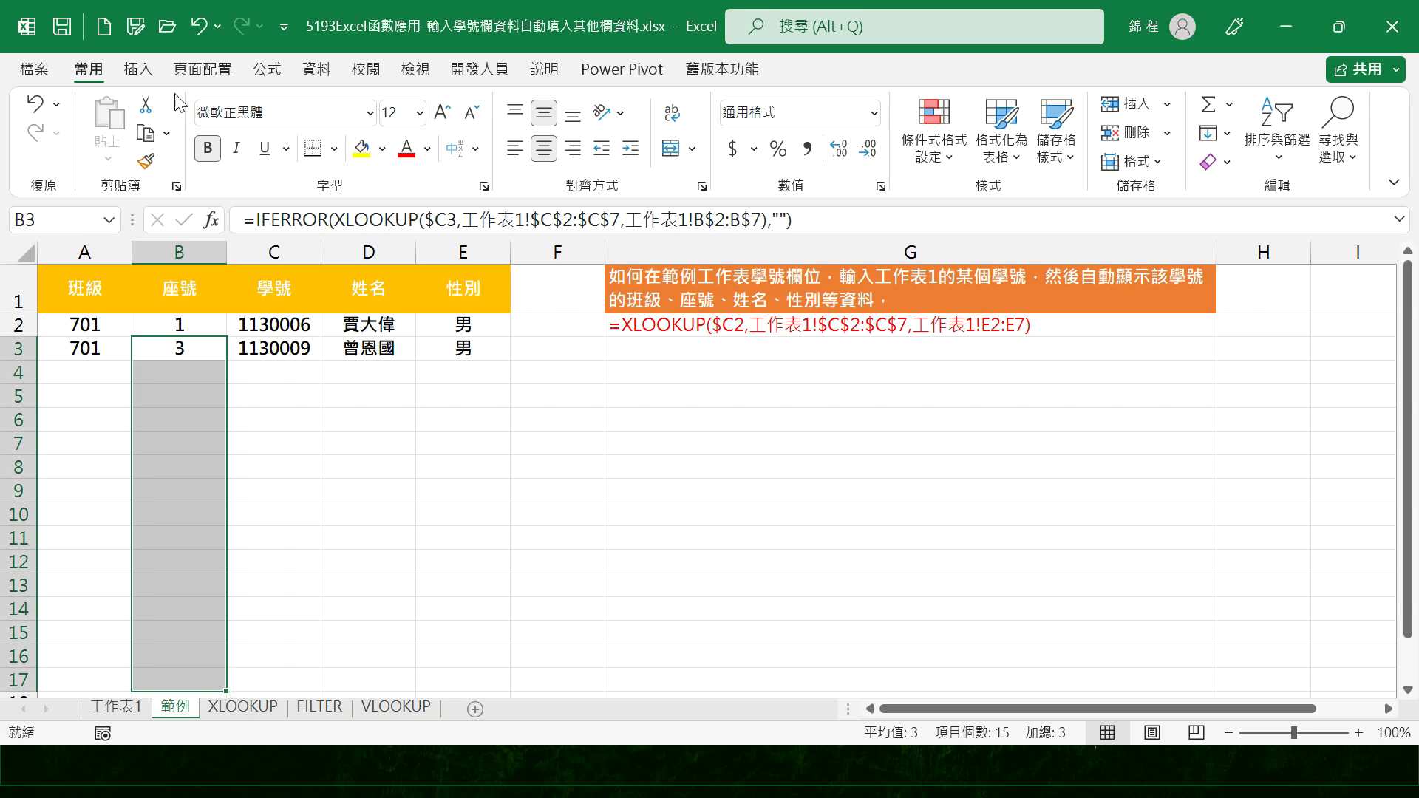
left_click(145, 133)
key("Right")
key("Right")
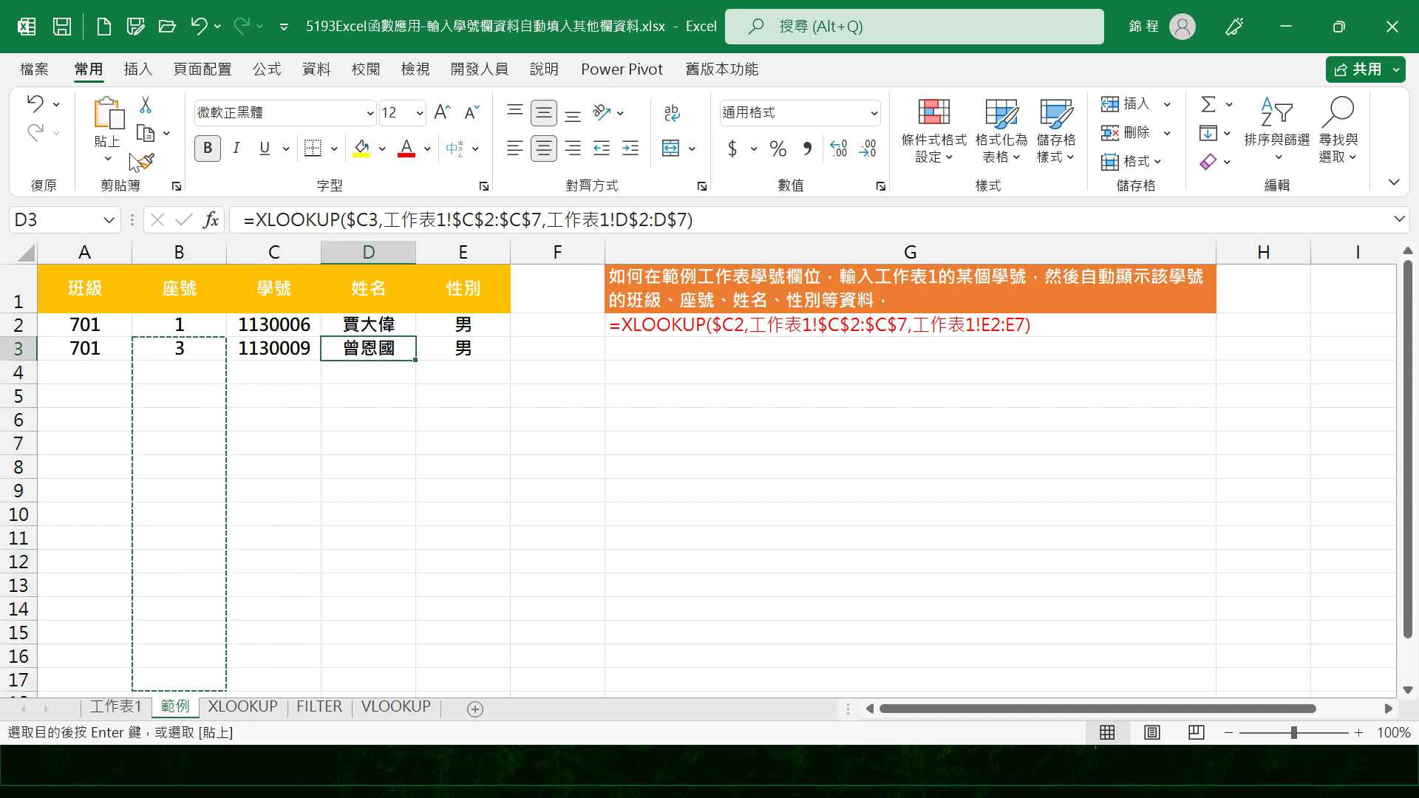
key("ctrl+shift+Down")
key("Right")
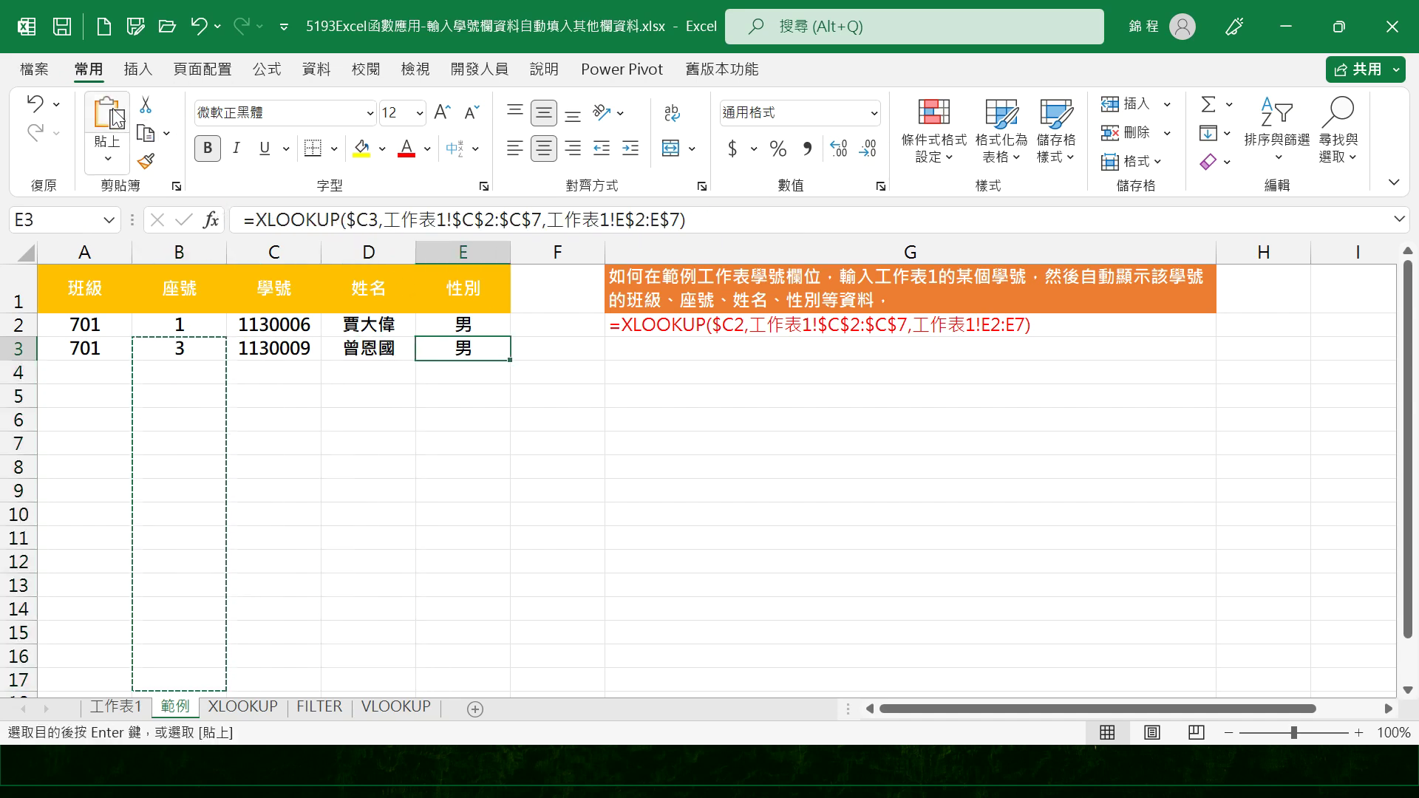
key("ctrl+shift+Down")
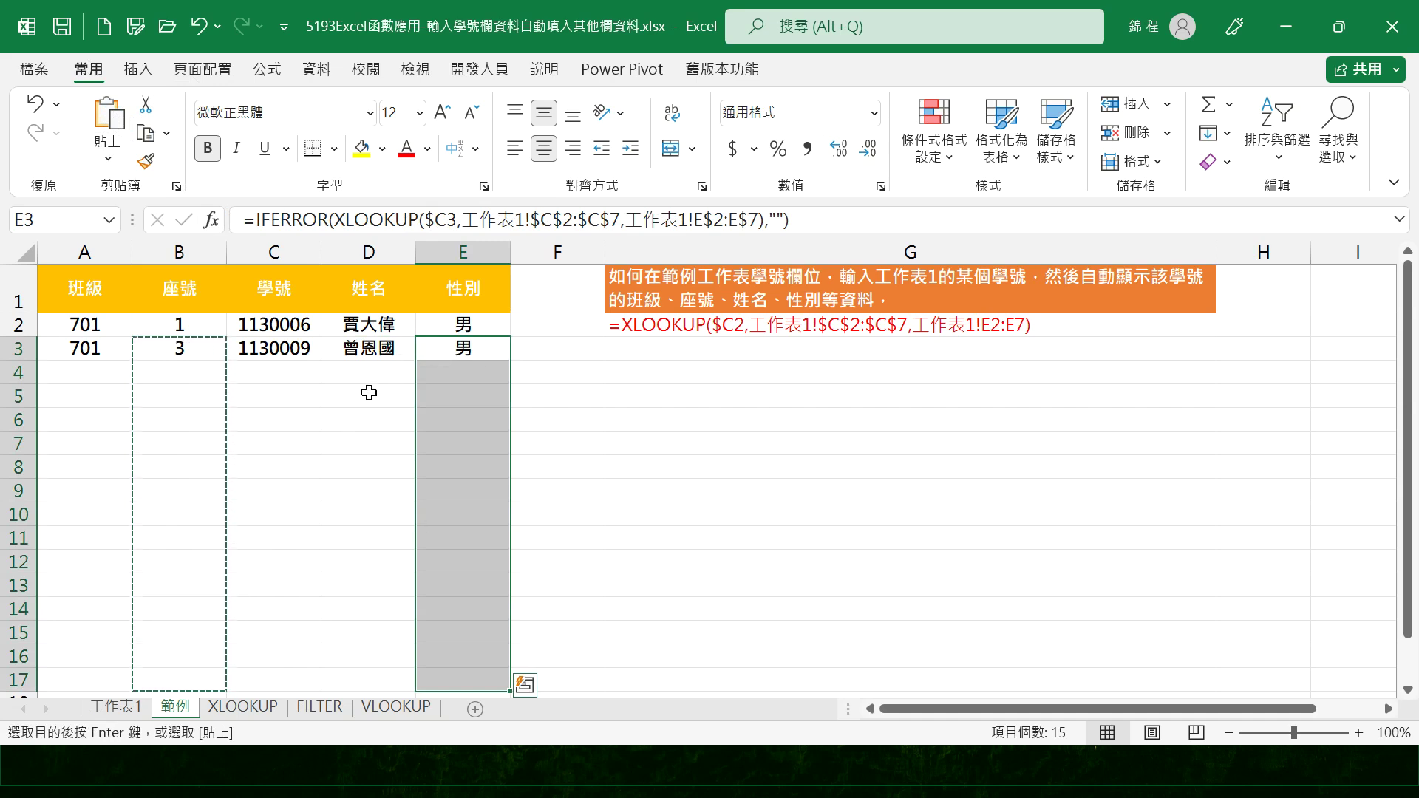
Step: Enter two further student numbers from 工作表1 in C4 and C5 to test the automatic lookup
left_click(255, 380)
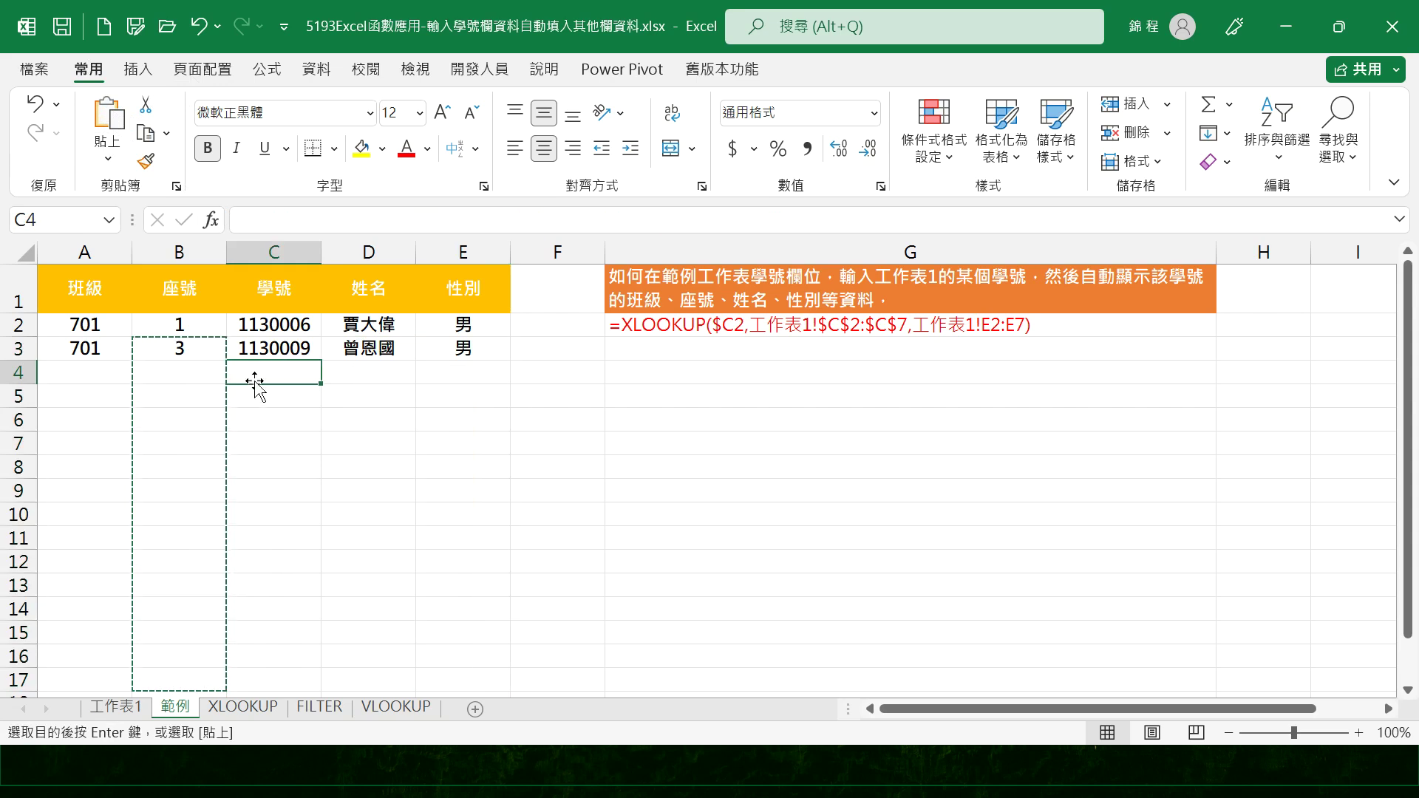
type("113")
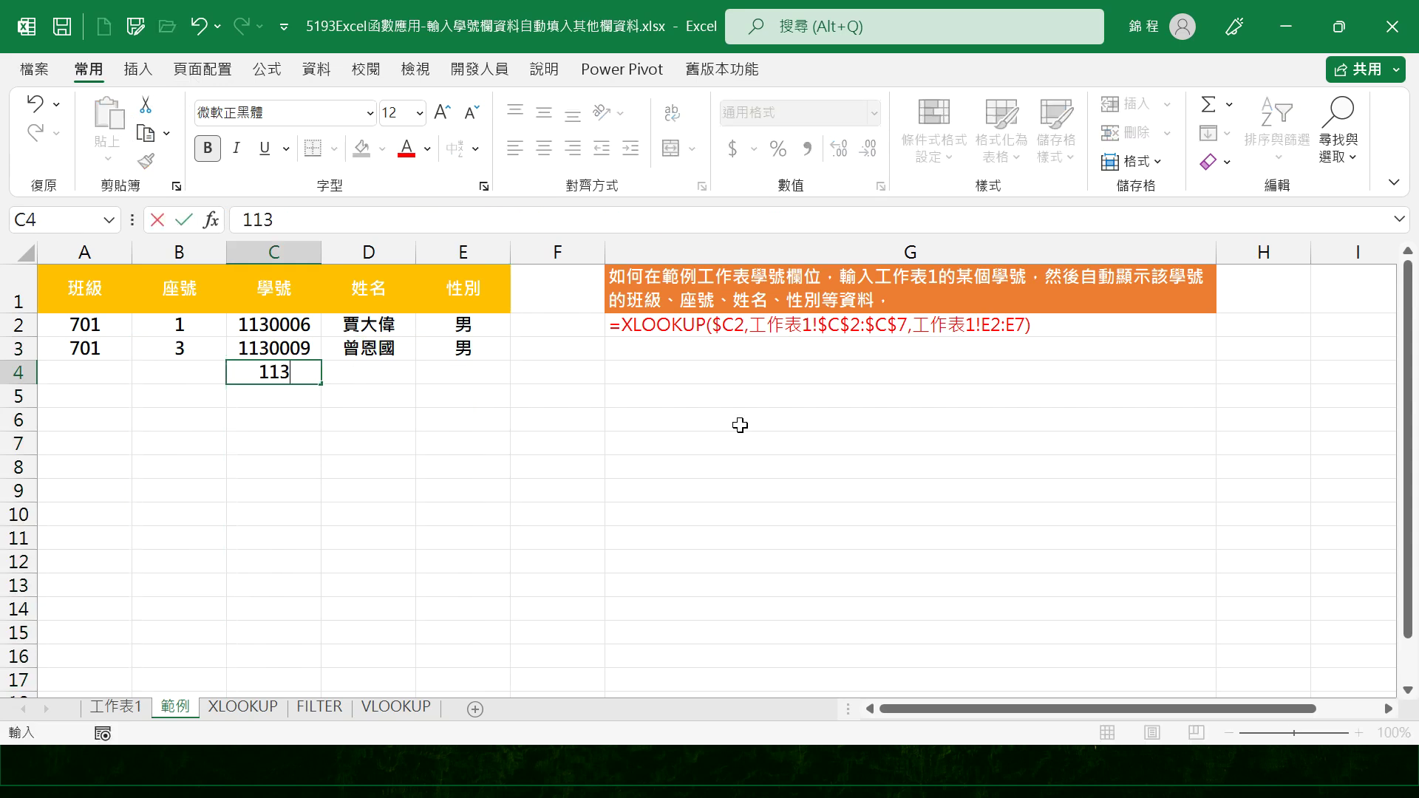
type("0002")
key("Return")
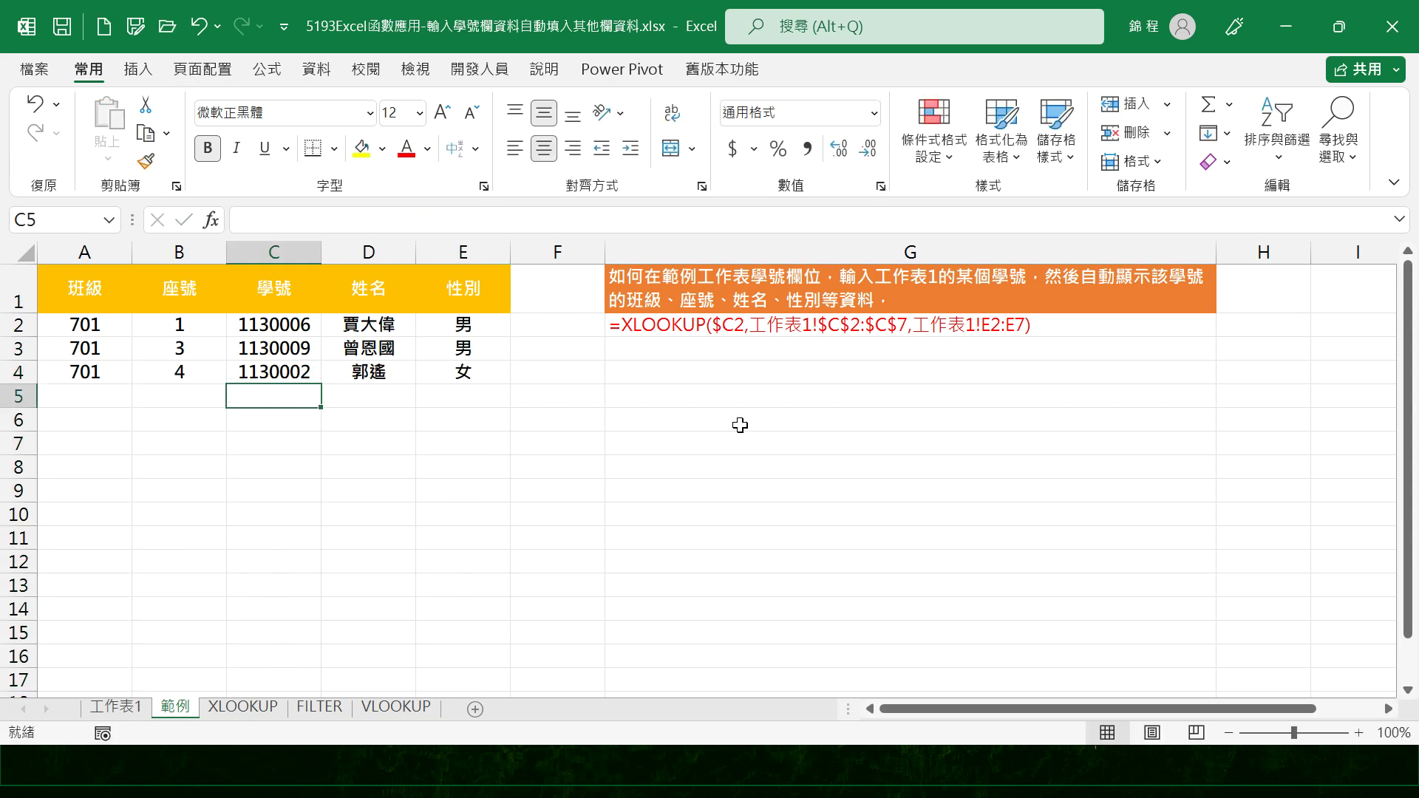
type("1130003")
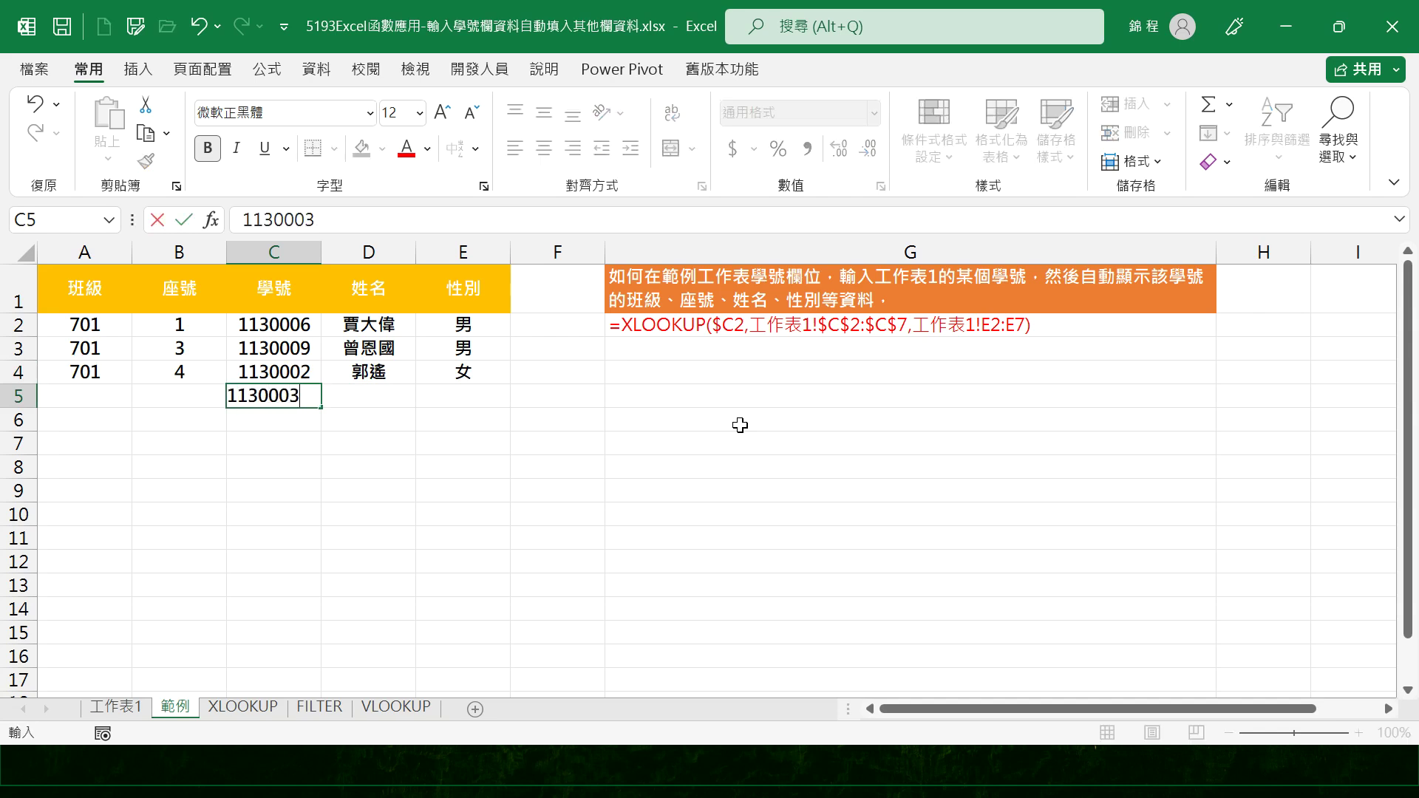
key("Return")
key("Up")
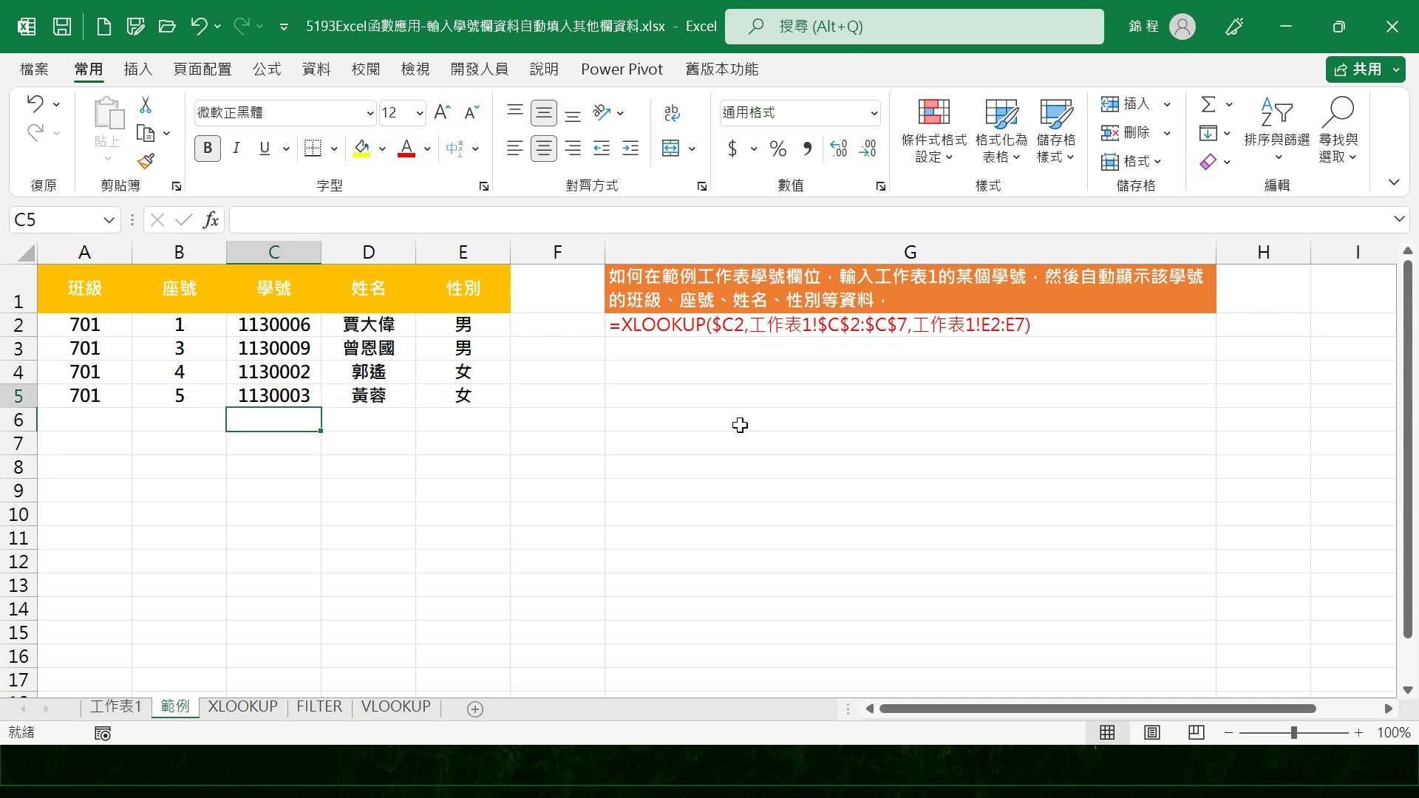